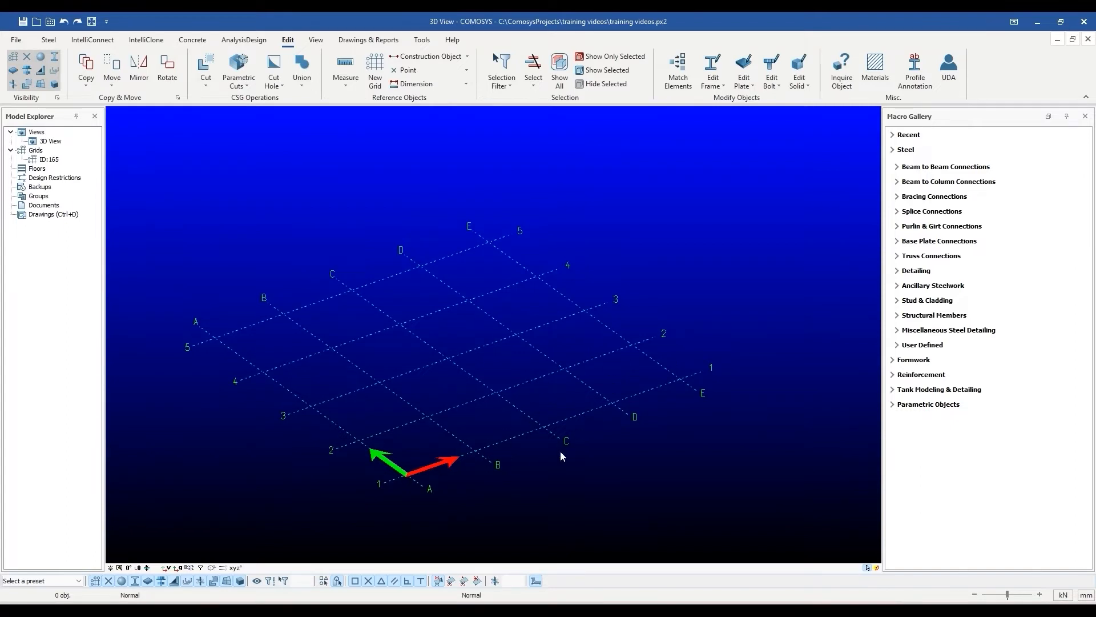
# Open the grid's properties and set its X coordinates to 0 4000 3000
pyautogui.doubleClick(531, 436)
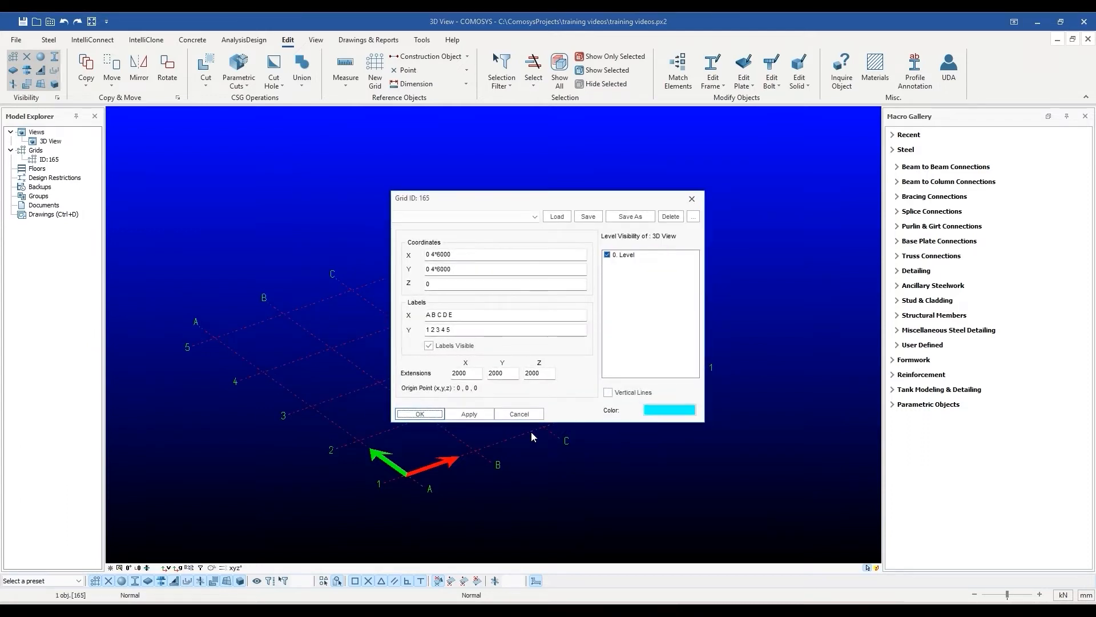
pyautogui.moveTo(499, 199); pyautogui.dragTo(708, 229)
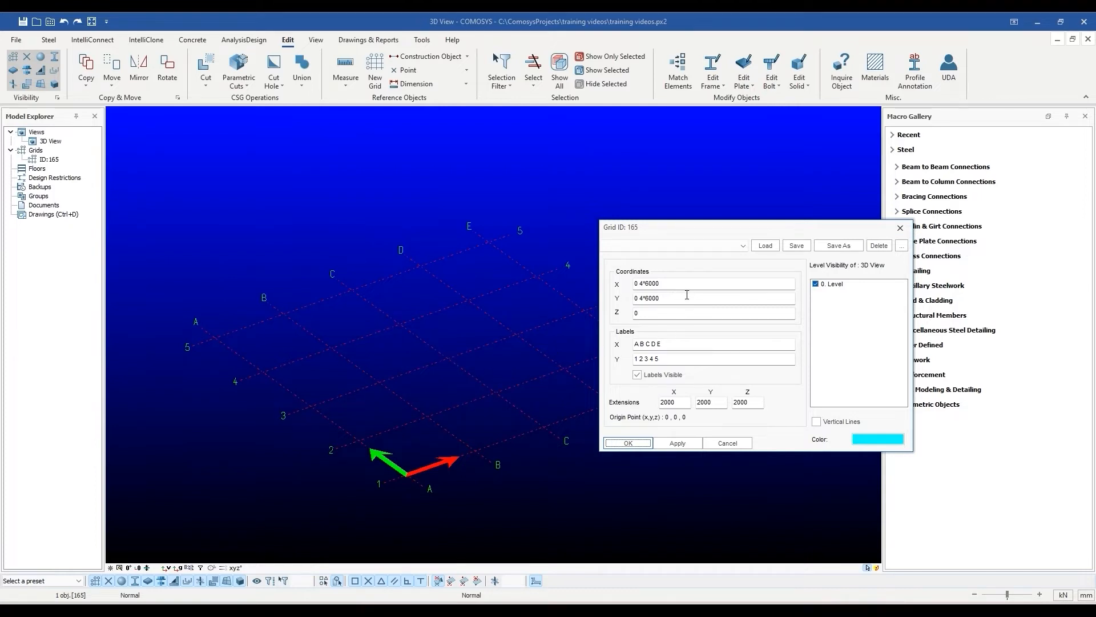
pyautogui.moveTo(688, 287)
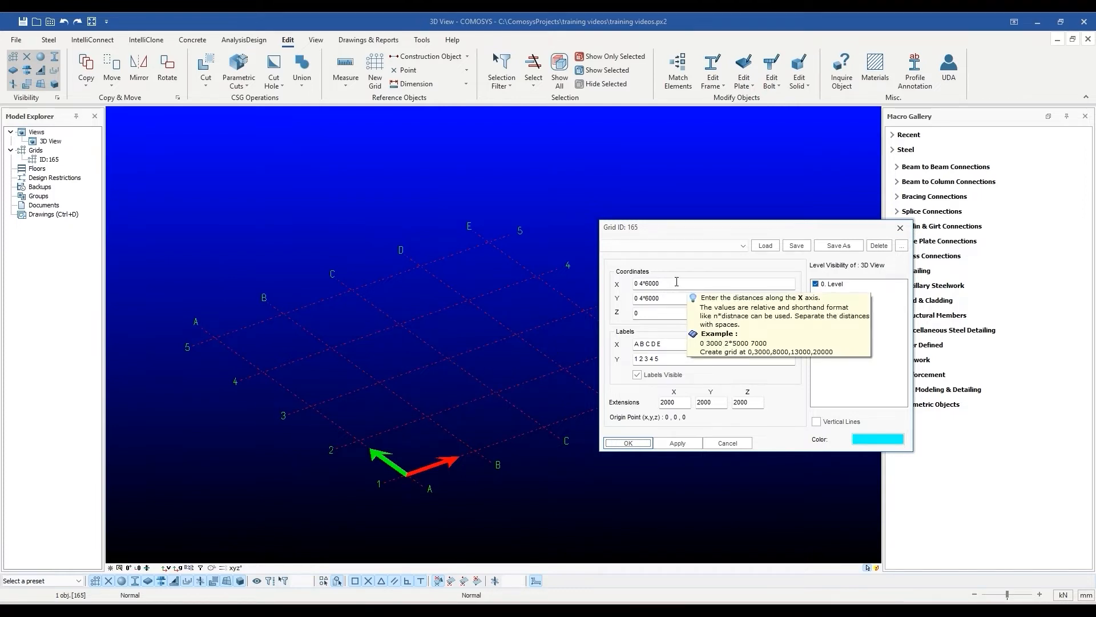
pyautogui.click(680, 281)
pyautogui.press('BackSpace')
pyautogui.press('BackSpace')
pyautogui.press('BackSpace')
pyautogui.press('BackSpace')
pyautogui.press('BackSpace')
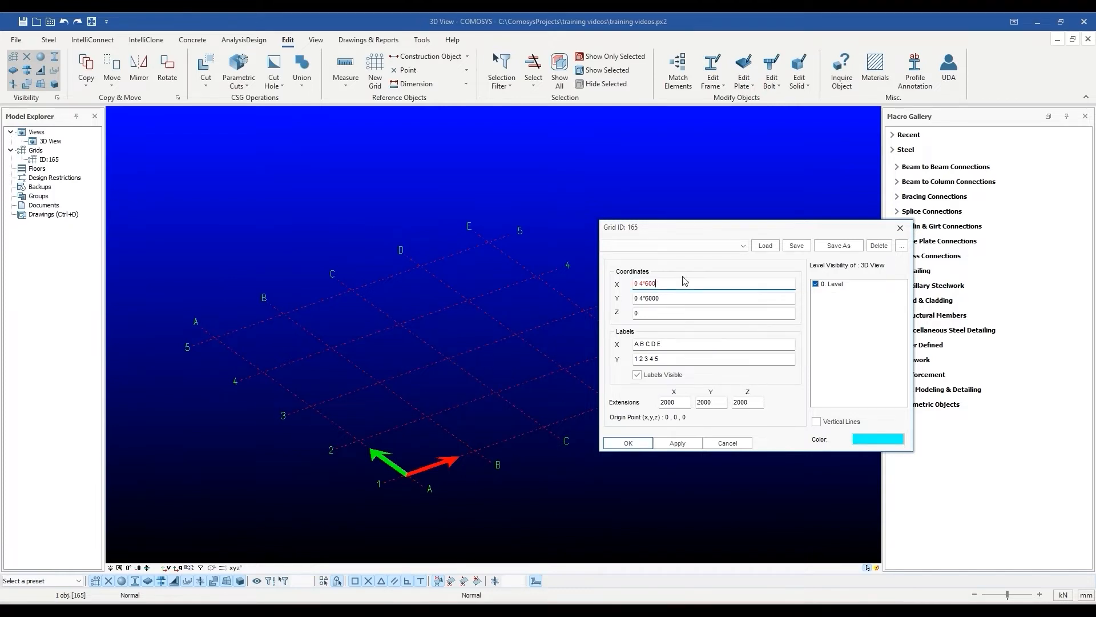
pyautogui.write('000 3000')
# Replace the grid's X labels with 1 2 3
pyautogui.click(669, 344)
pyautogui.press('BackSpace')
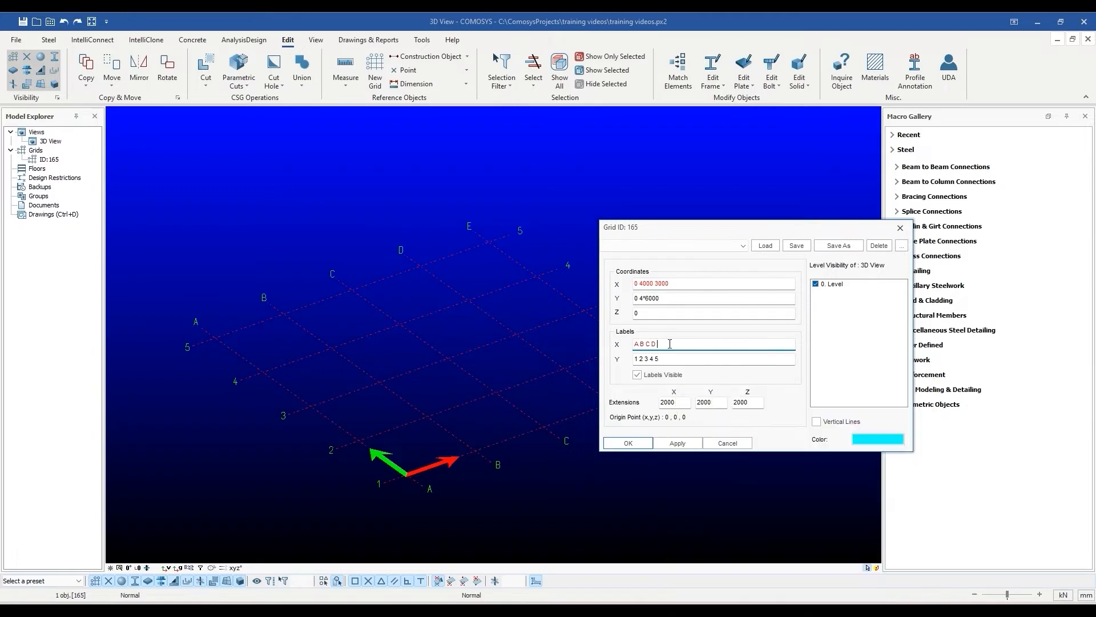
pyautogui.press('BackSpace')
pyautogui.press('BackSpace')
pyautogui.press('BackSpace')
pyautogui.press('BackSpace')
pyautogui.press('BackSpace')
pyautogui.press('BackSpace')
pyautogui.press('BackSpace')
pyautogui.write('1 2')
# Set the grid's Y coordinates to 0 4000 5000
pyautogui.click(666, 299)
pyautogui.press('BackSpace')
pyautogui.press('BackSpace')
pyautogui.press('BackSpace')
pyautogui.press('BackSpace')
pyautogui.press('BackSpace')
pyautogui.press('BackSpace')
pyautogui.write('40')
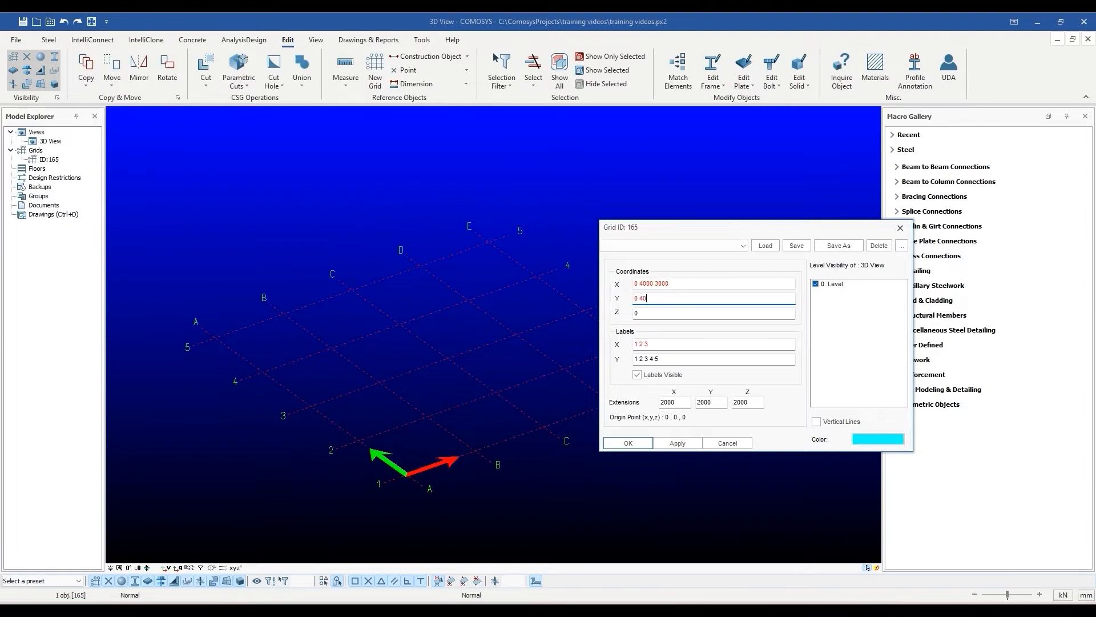
pyautogui.write('00 5000')
# Replace the grid's Y labels with a b c and apply the changes to the grid
pyautogui.click(663, 359)
pyautogui.press('BackSpace')
pyautogui.press('BackSpace')
pyautogui.press('BackSpace')
pyautogui.press('BackSpace')
pyautogui.press('BackSpace')
pyautogui.press('BackSpace')
pyautogui.press('BackSpace')
pyautogui.press('BackSpace')
pyautogui.press('BackSpace')
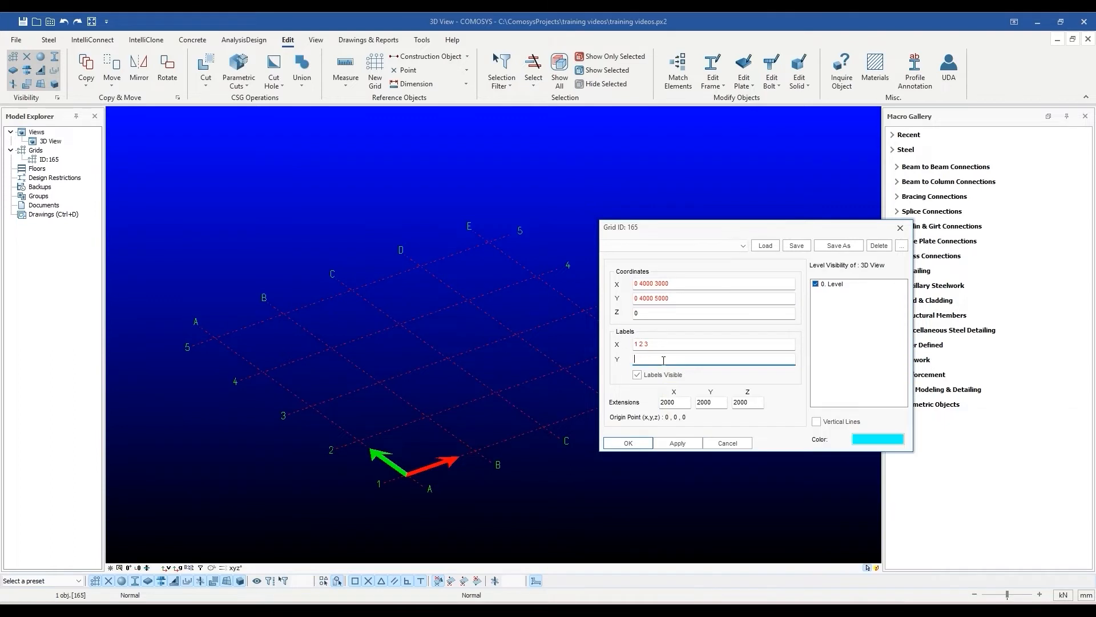
pyautogui.write('a b c')
pyautogui.click(677, 444)
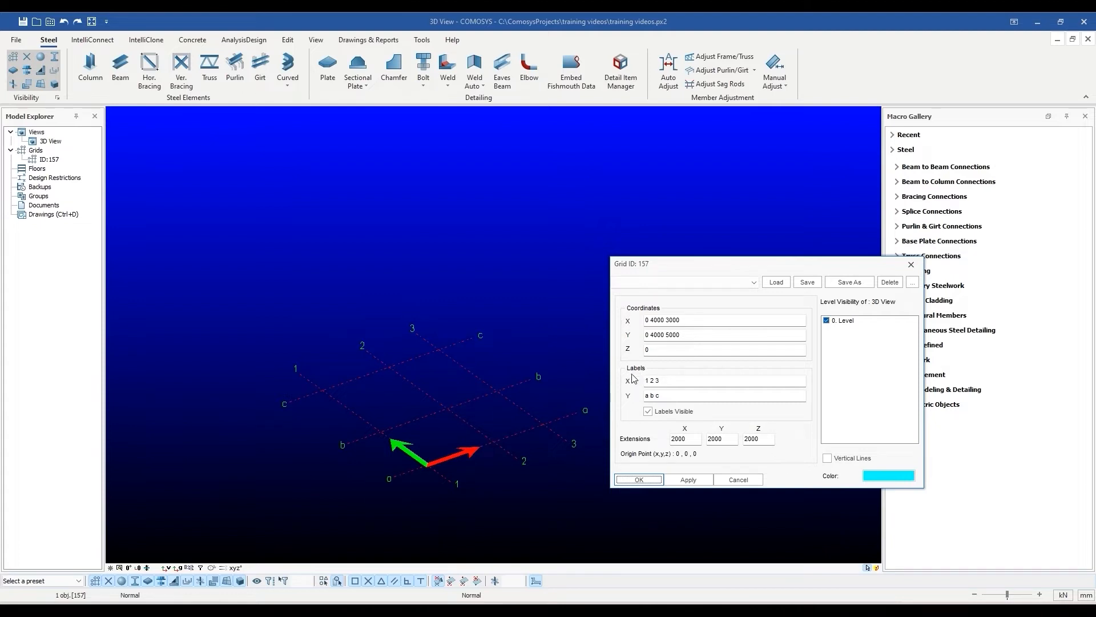
# Set the grid's Y labels to the range a-z
pyautogui.click(663, 400)
pyautogui.press('BackSpace')
pyautogui.press('BackSpace')
pyautogui.press('BackSpace')
pyautogui.write('a-z')
pyautogui.click(685, 335)
pyautogui.write('6000 70000')
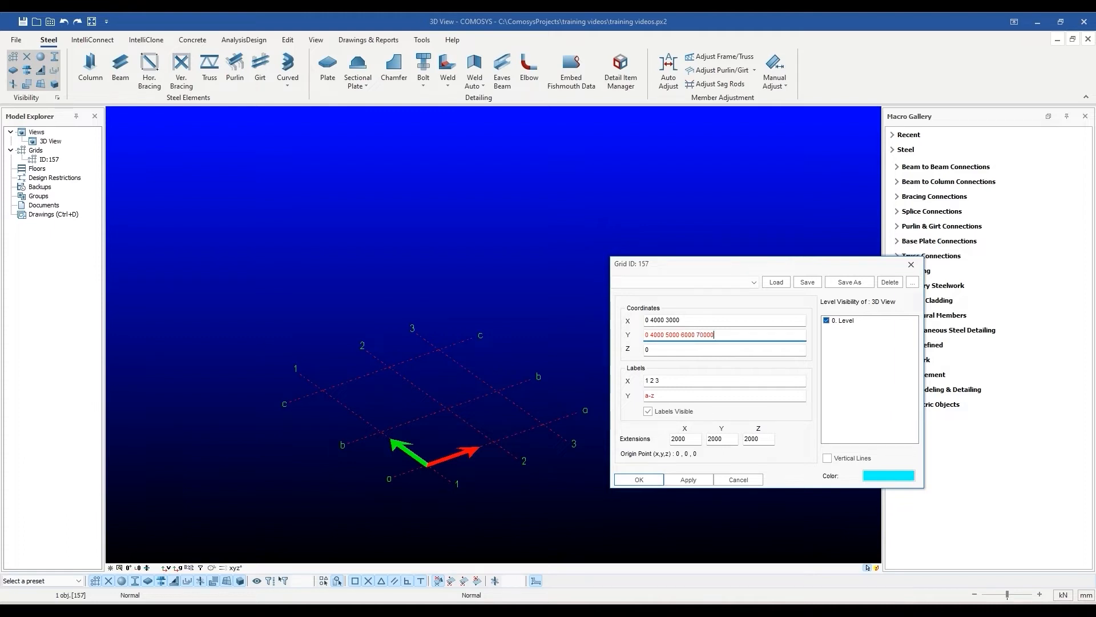
pyautogui.click(688, 479)
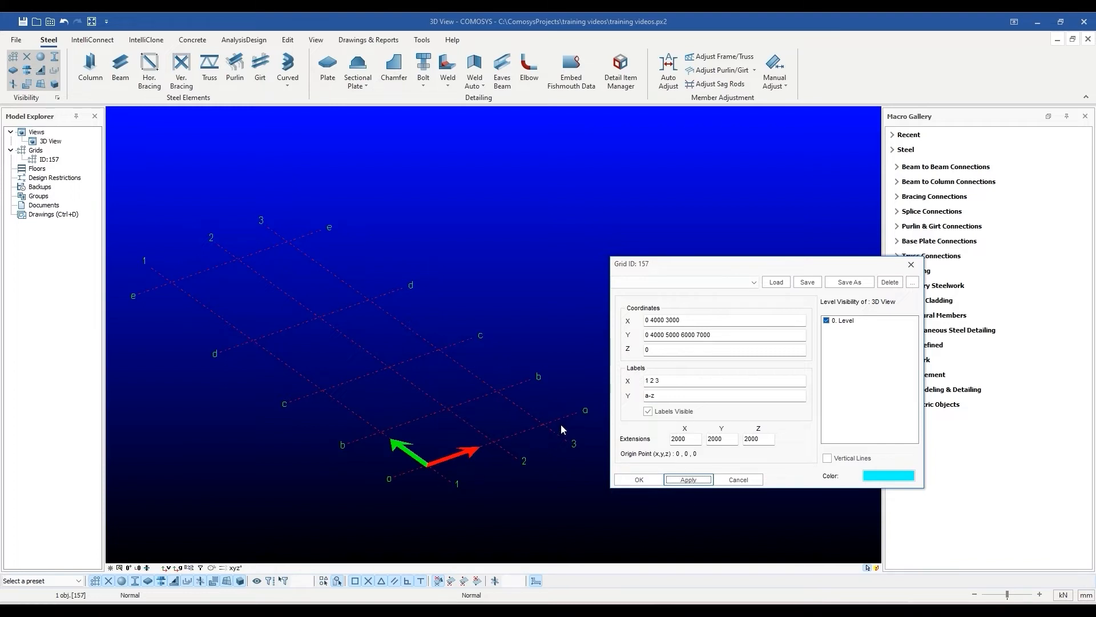
# Set the grid's X labels to the range 1-100
pyautogui.click(697, 380)
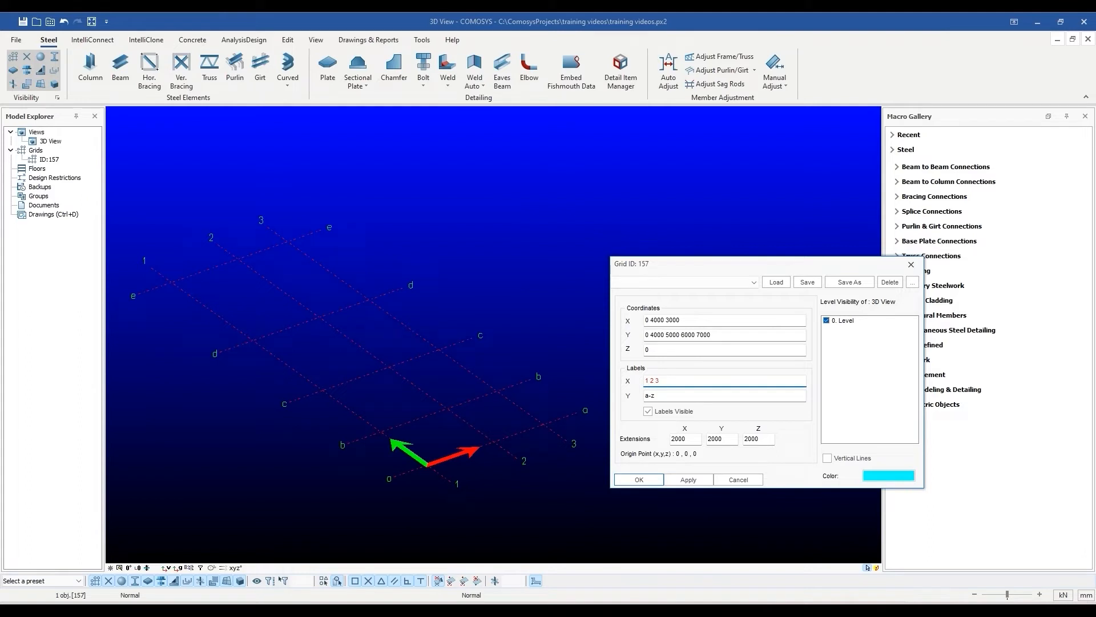
pyautogui.press('BackSpace')
pyautogui.press('BackSpace')
pyautogui.press('BackSpace')
pyautogui.write('100')
pyautogui.click(701, 321)
pyautogui.write('6000')
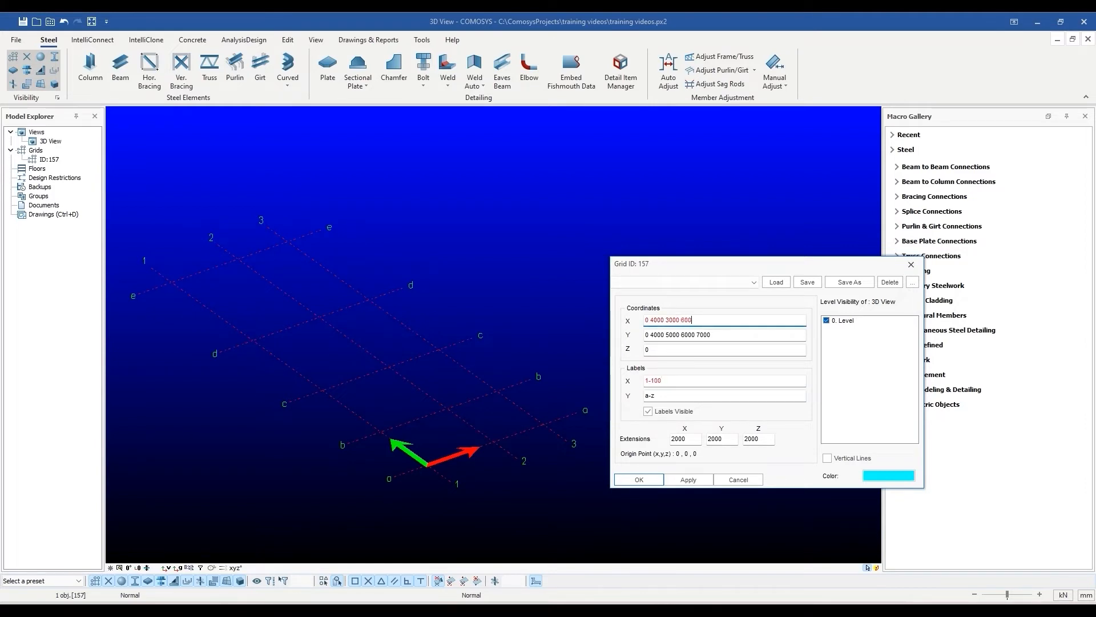
pyautogui.write(' 4')
pyautogui.write('*6000')
pyautogui.press('Return')
pyautogui.scroll(-1, 619, 383)
pyautogui.scroll(-4, 605, 394)
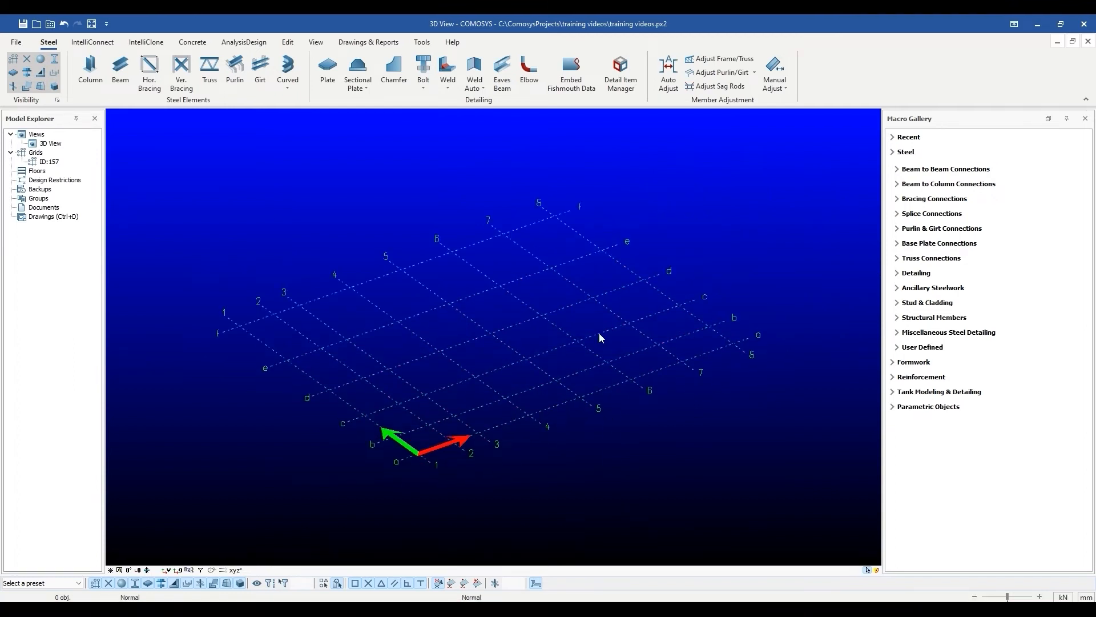
# Reopen the grid's properties, append 6000 to the Y coordinates and apply the change
pyautogui.doubleClick(599, 336)
pyautogui.moveTo(505, 219); pyautogui.dragTo(730, 216)
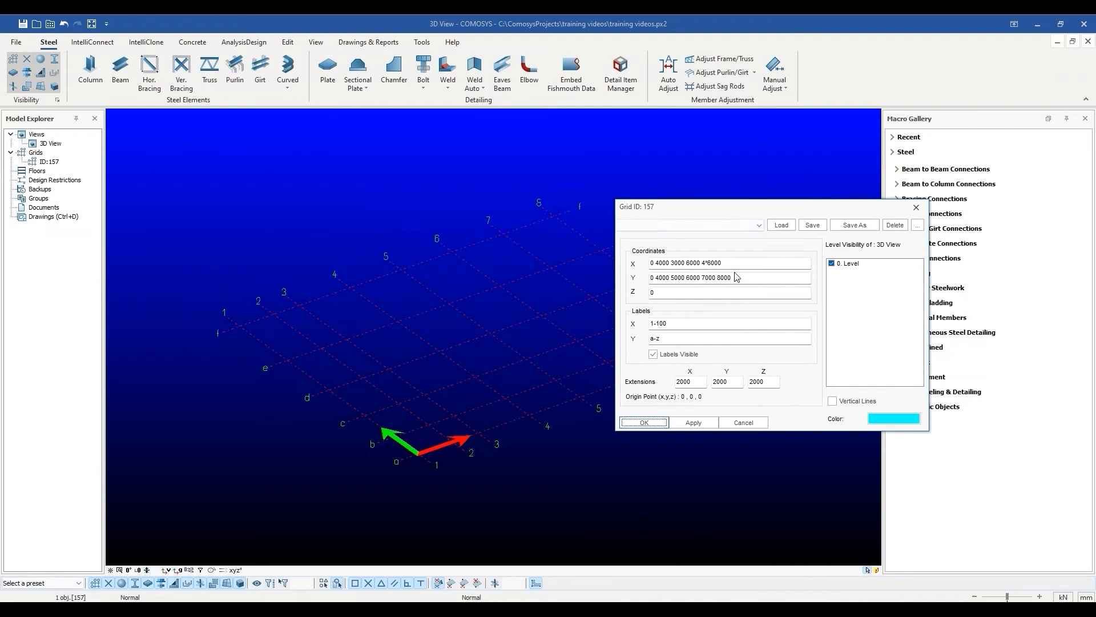
pyautogui.click(763, 276)
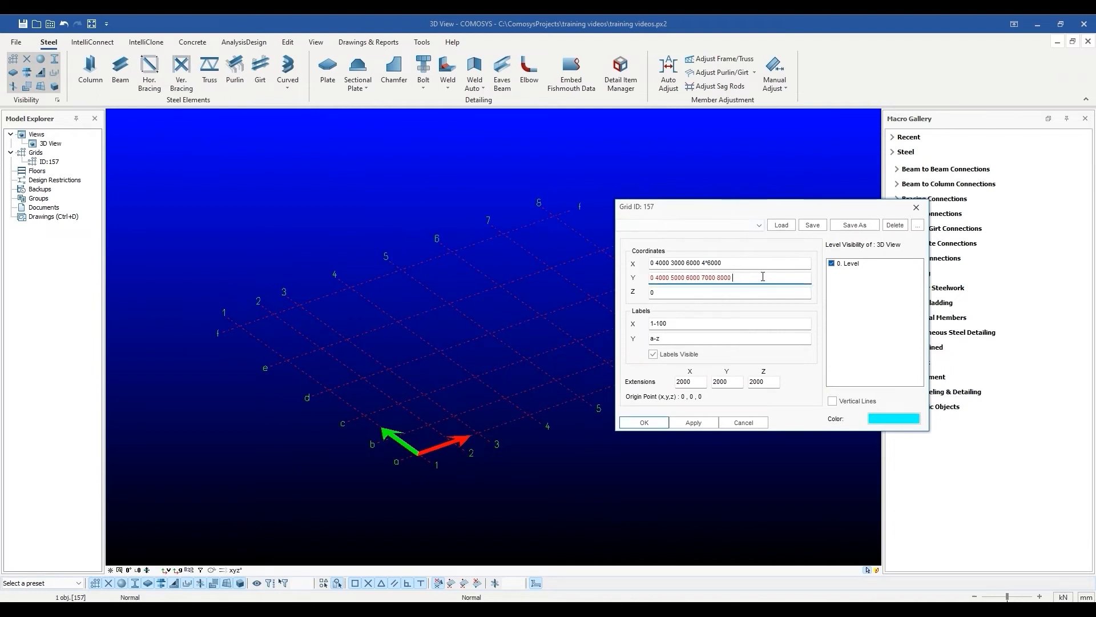
pyautogui.write('6000')
pyautogui.click(694, 422)
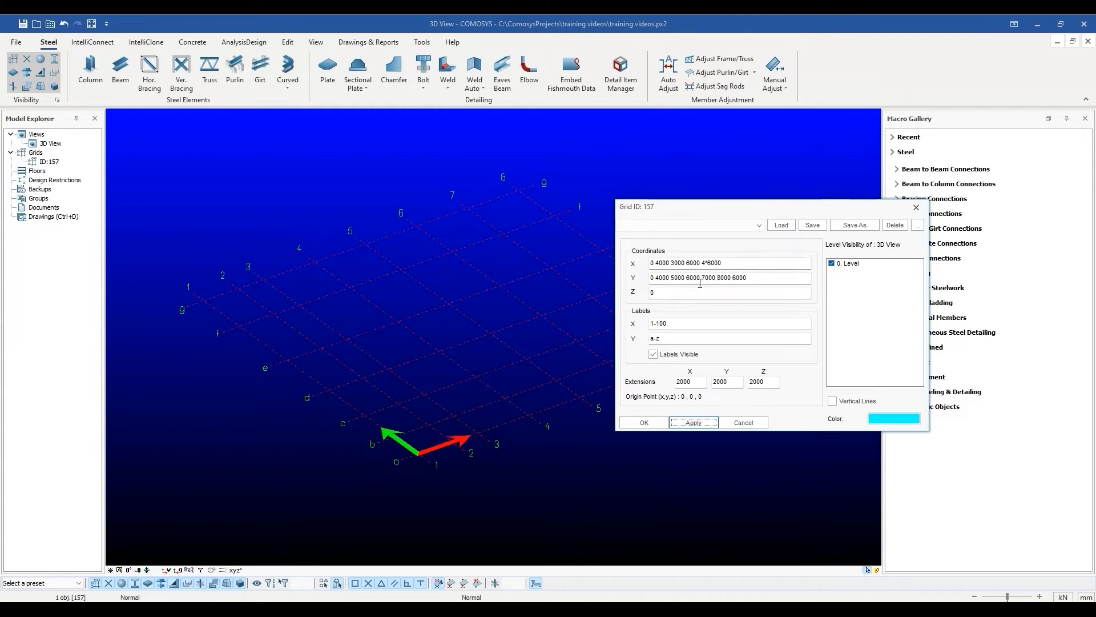
# Append 5000 to the grid's X coordinates and confirm the change
pyautogui.click(733, 262)
pyautogui.write('5')
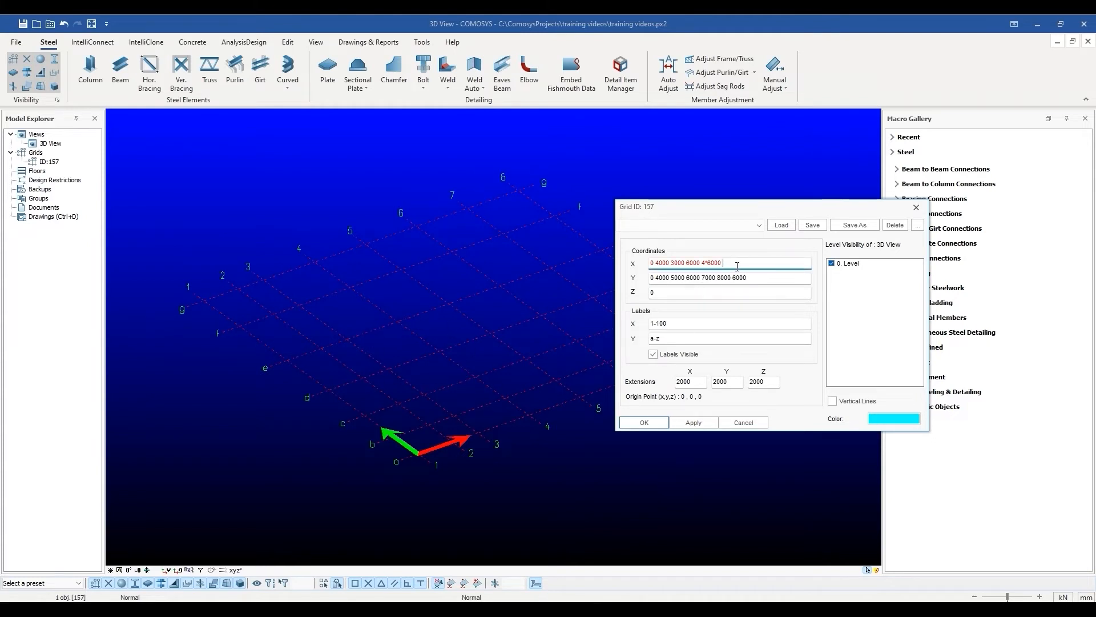
pyautogui.write('000')
pyautogui.click(635, 423)
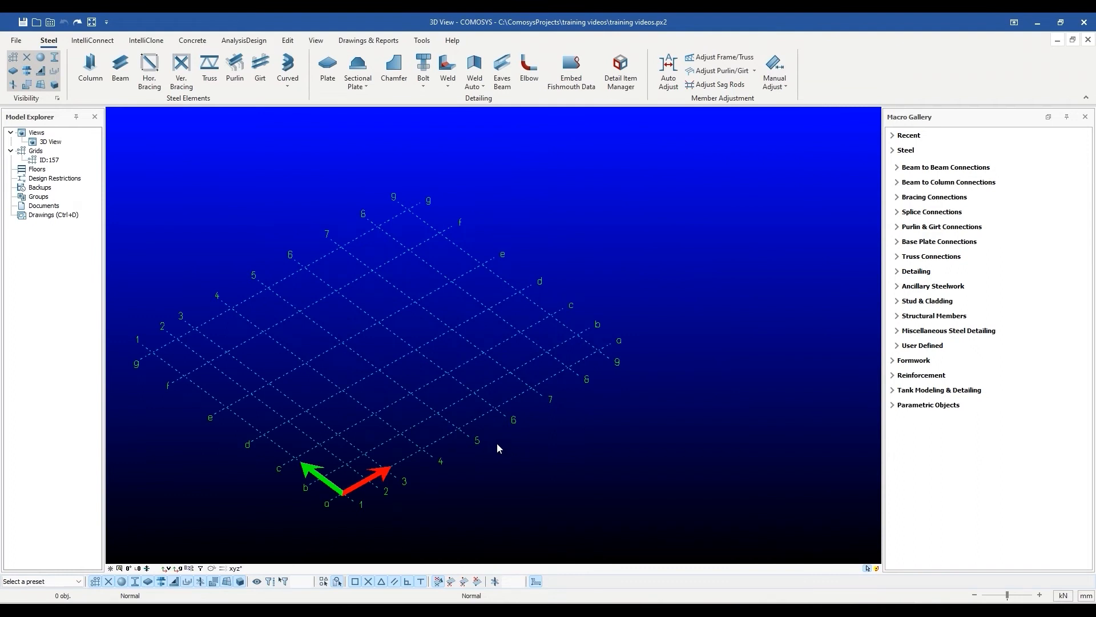
# Set the grid's Z coordinates to 0 5000 7000 in its properties and confirm
pyautogui.moveTo(482, 444); pyautogui.dragTo(491, 441, button='middle')
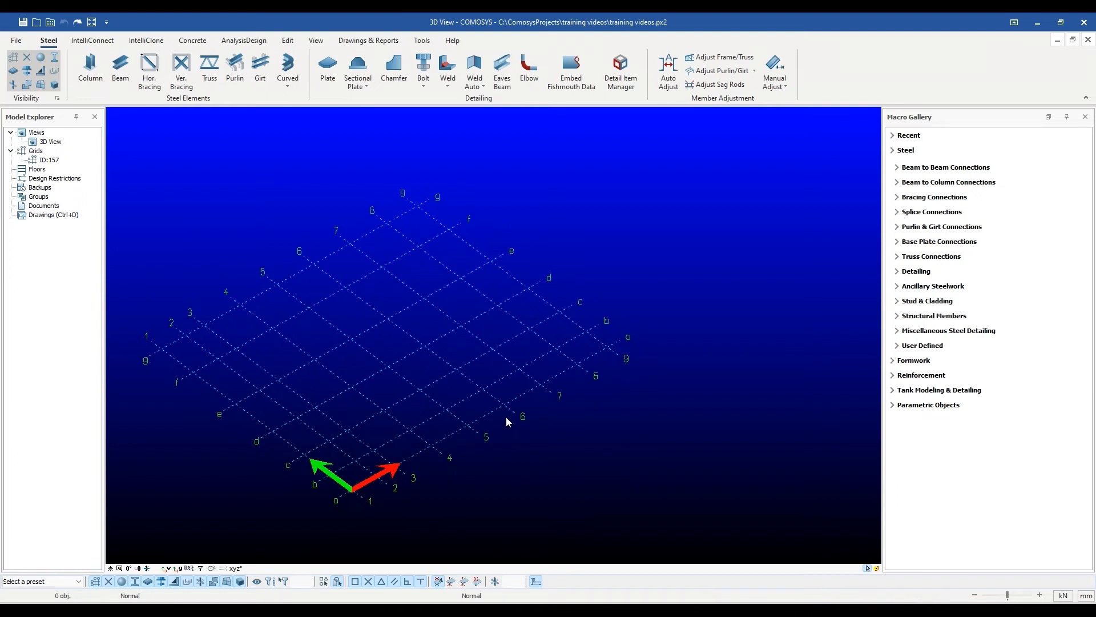
pyautogui.moveTo(497, 451); pyautogui.dragTo(499, 438, button='middle')
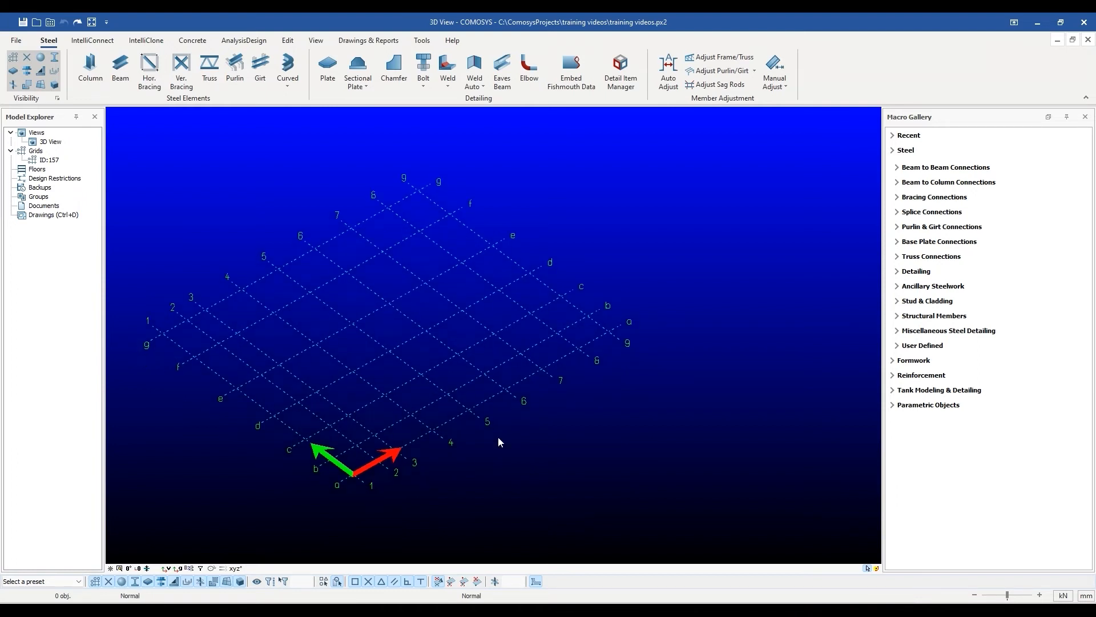
pyautogui.doubleClick(487, 401)
pyautogui.moveTo(516, 207); pyautogui.dragTo(671, 209)
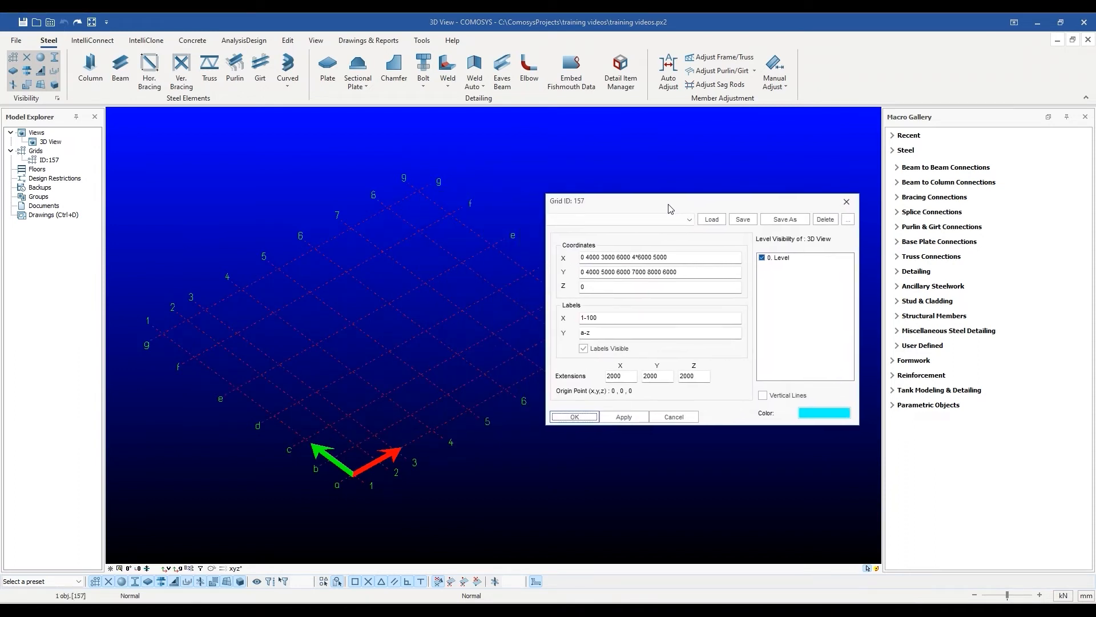
pyautogui.click(600, 287)
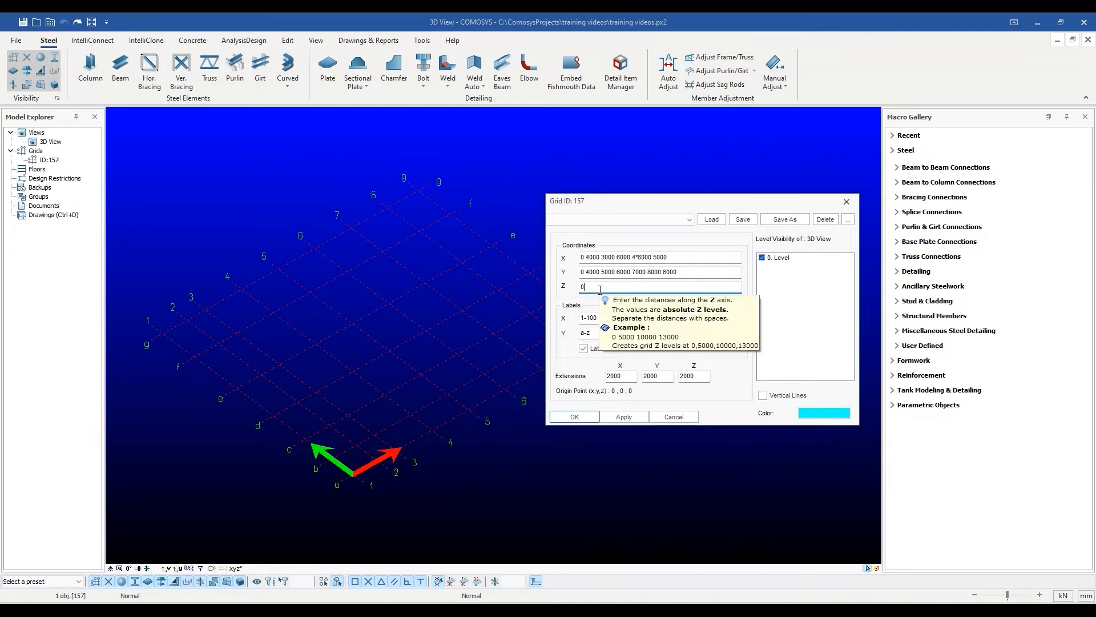
pyautogui.press('BackSpace')
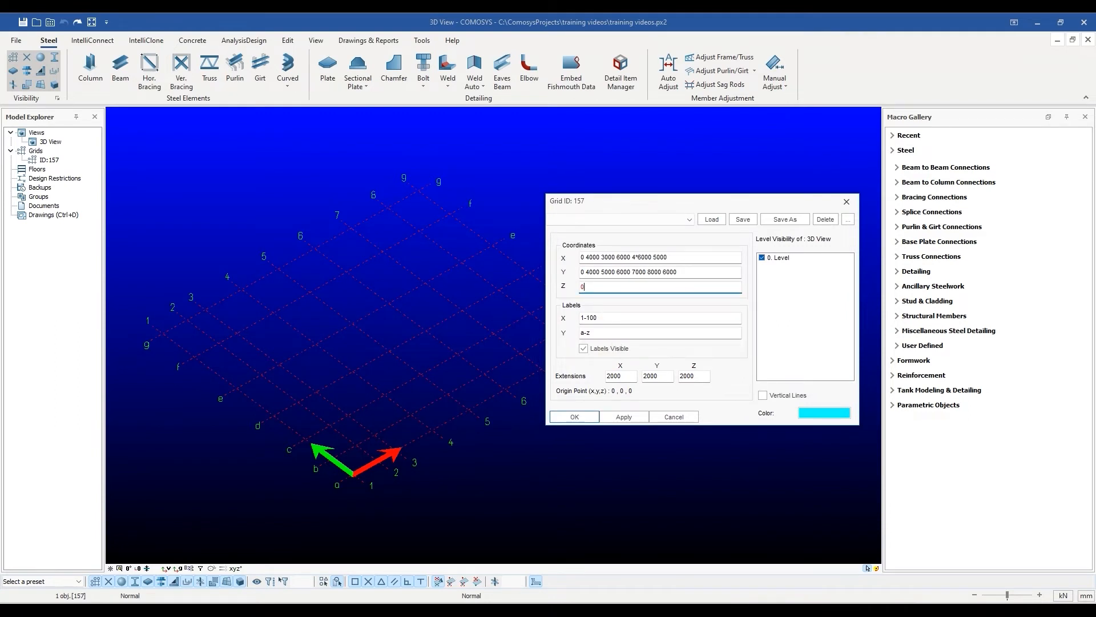
pyautogui.write('0 5000 7000')
pyautogui.click(624, 416)
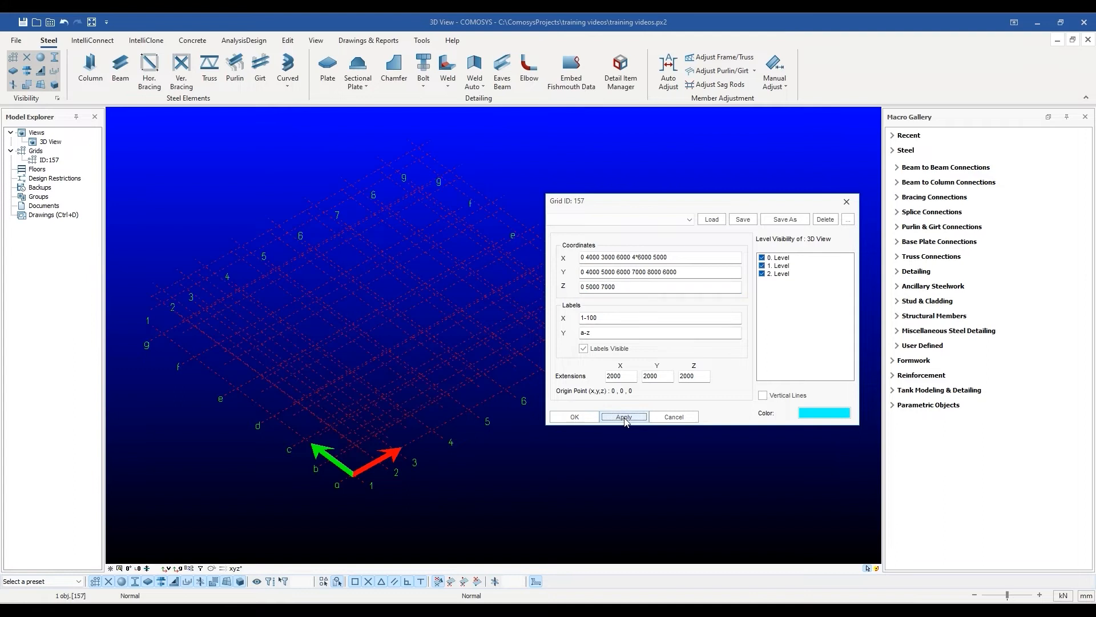
pyautogui.click(574, 417)
pyautogui.moveTo(497, 487); pyautogui.dragTo(502, 463, button='middle')
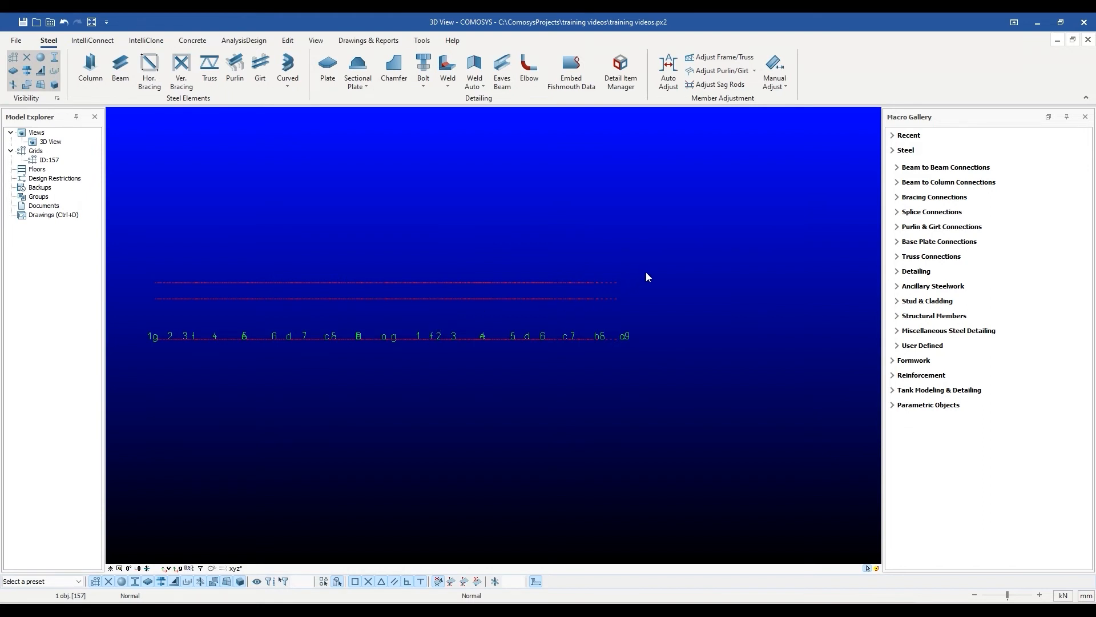
pyautogui.moveTo(531, 374); pyautogui.dragTo(522, 386, button='middle')
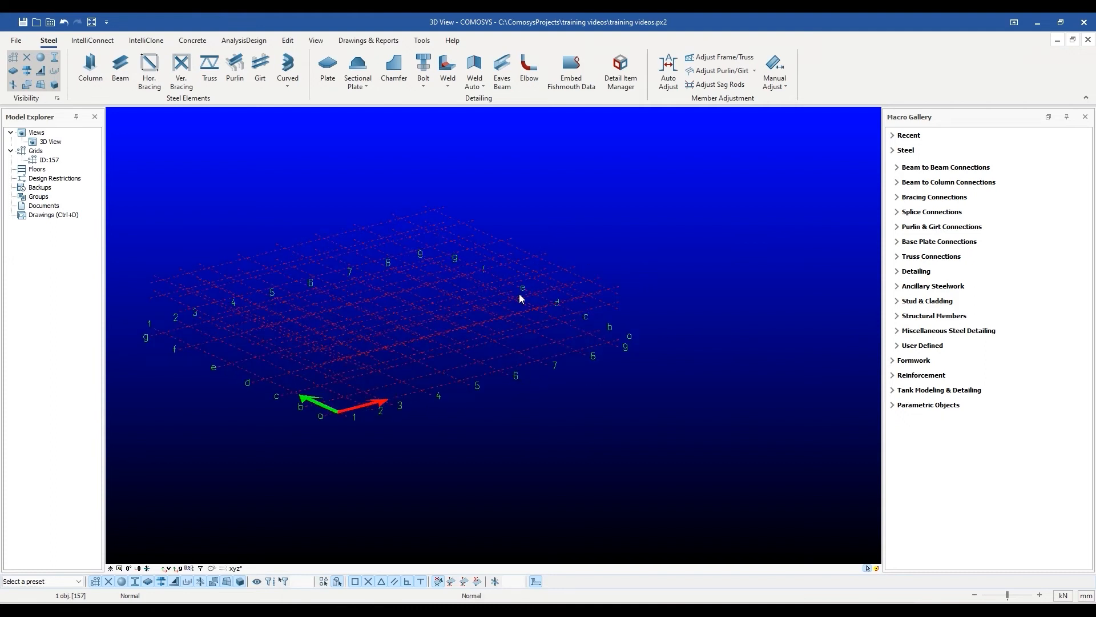
pyautogui.click(91, 67)
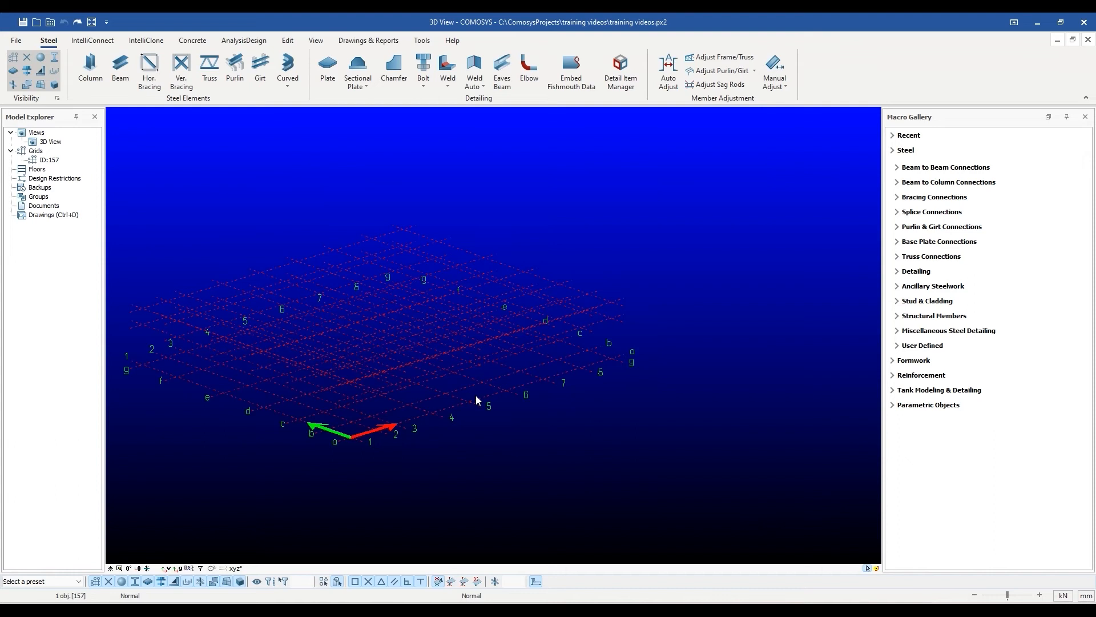
pyautogui.moveTo(482, 429)
pyautogui.mouseDown(button='middle')
pyautogui.moveTo(484, 413)
pyautogui.moveTo(483, 439)
pyautogui.mouseUp(button='middle')
pyautogui.scroll(2, 477, 376)
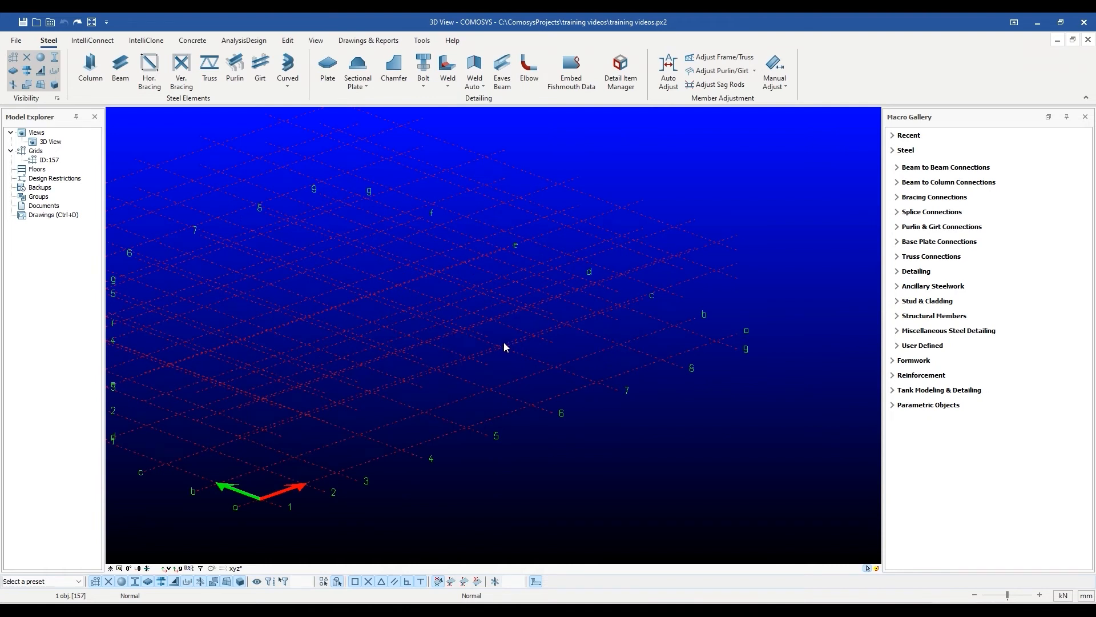
pyautogui.scroll(-1, 504, 344)
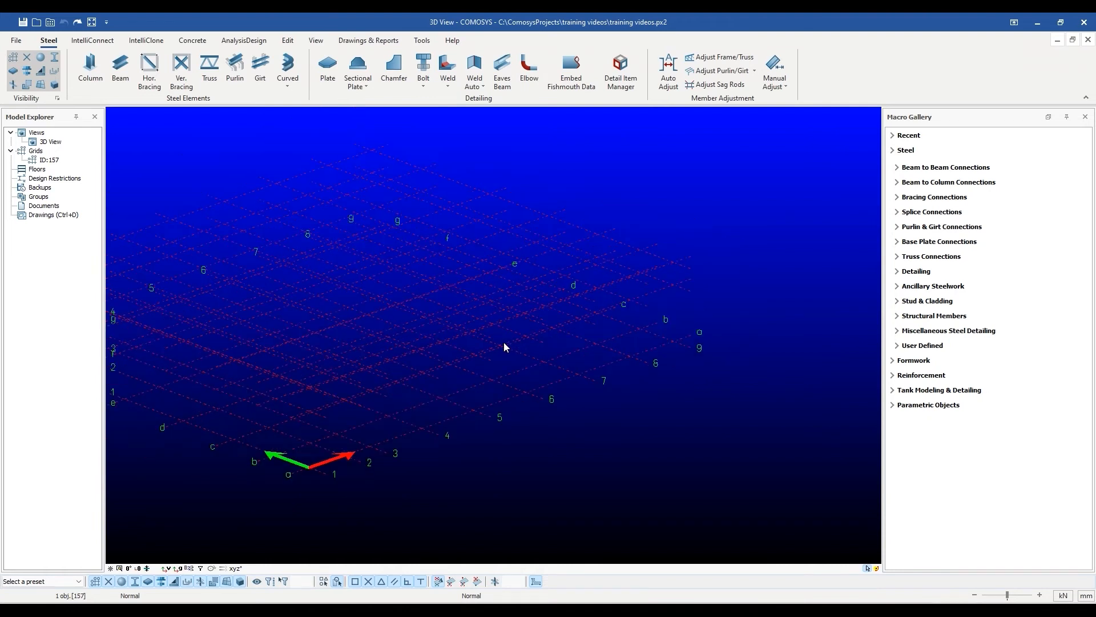
# Hide grid levels 1 and 2 in the 3D view, keeping only level 0 visible
pyautogui.doubleClick(584, 318)
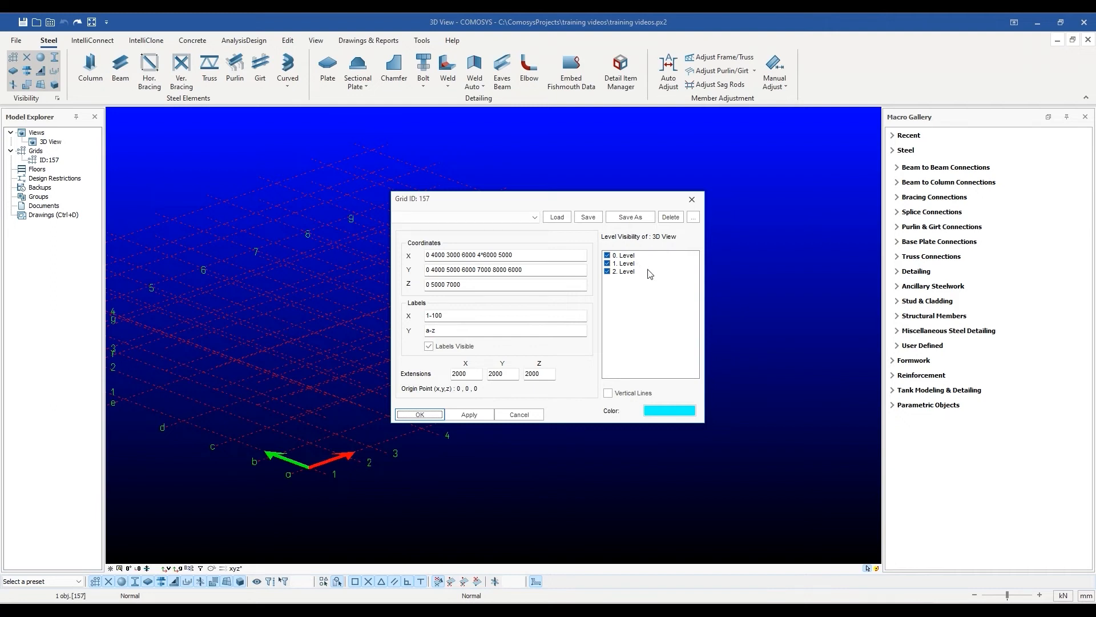
pyautogui.click(609, 265)
pyautogui.click(608, 272)
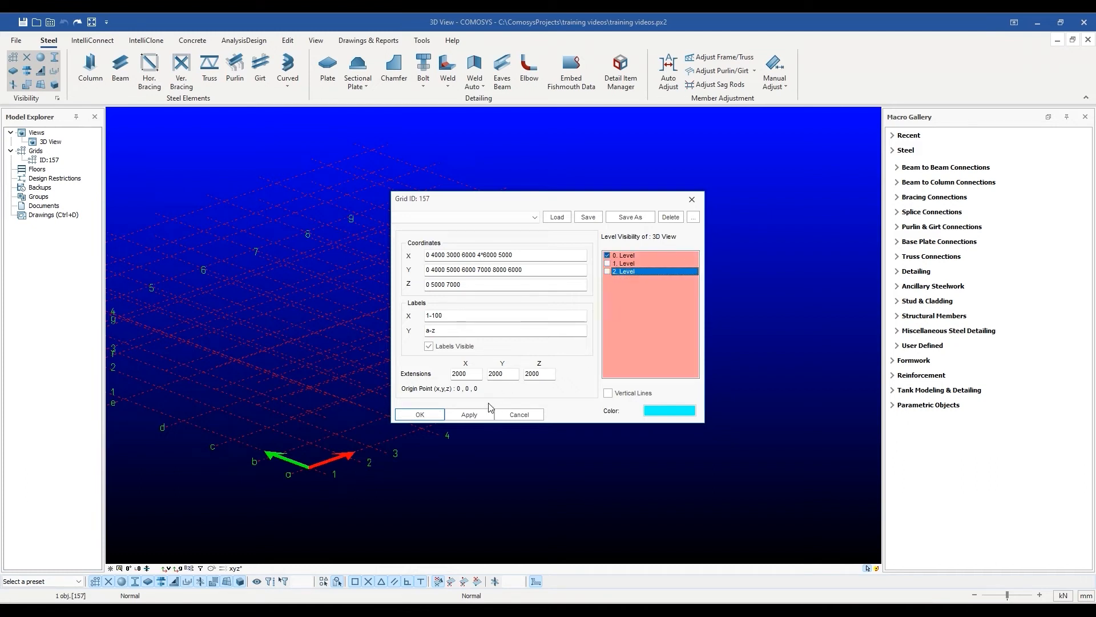
pyautogui.click(419, 414)
# Reopen the grid's properties and change its X coordinates to 0 4*5000
pyautogui.moveTo(392, 416); pyautogui.dragTo(483, 422, button='middle')
pyautogui.scroll(-1, 487, 448)
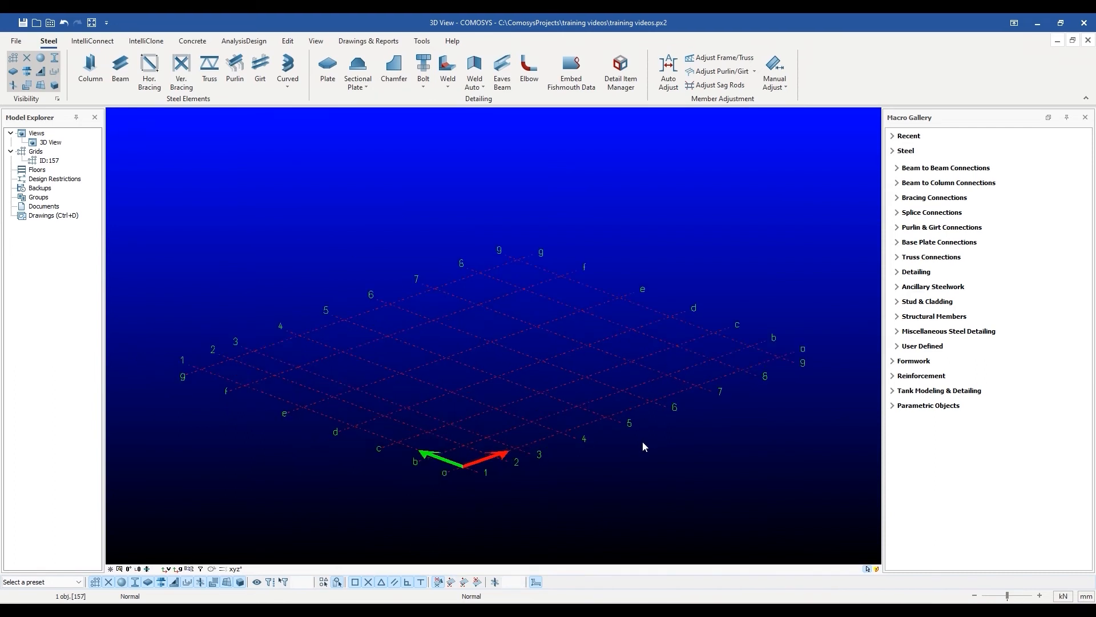
pyautogui.scroll(1, 643, 445)
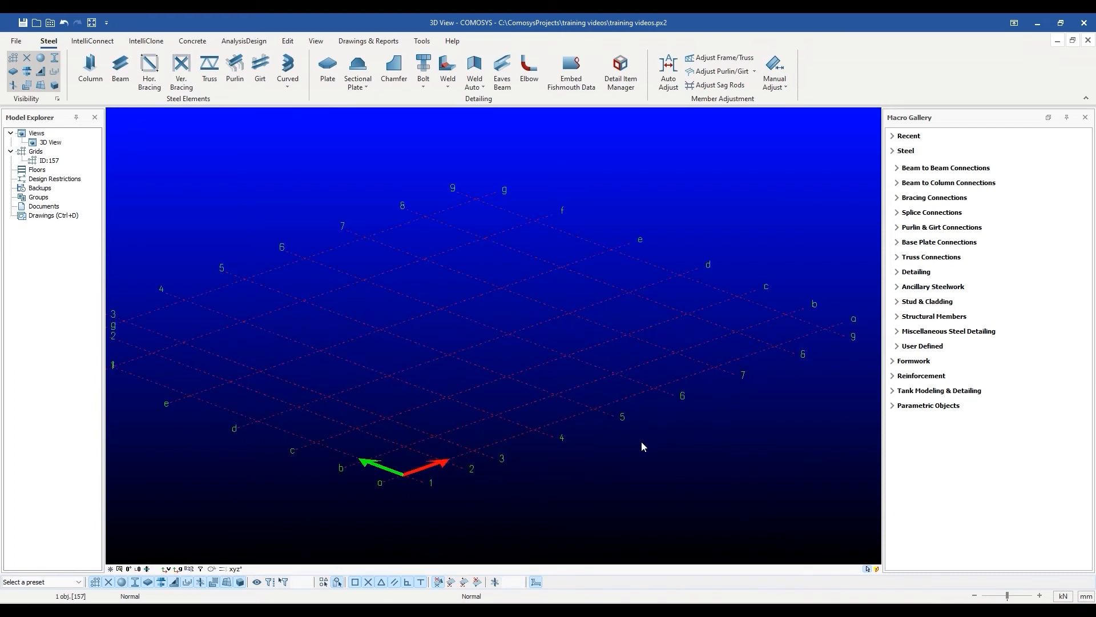
pyautogui.click(633, 406)
pyautogui.scroll(2, 632, 403)
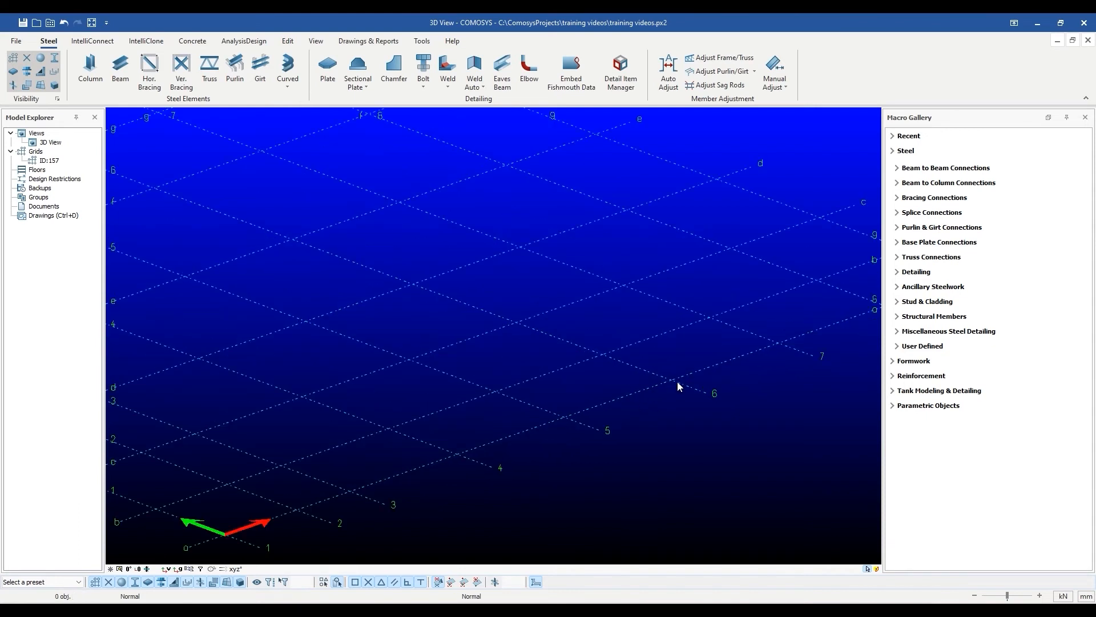
pyautogui.doubleClick(677, 381)
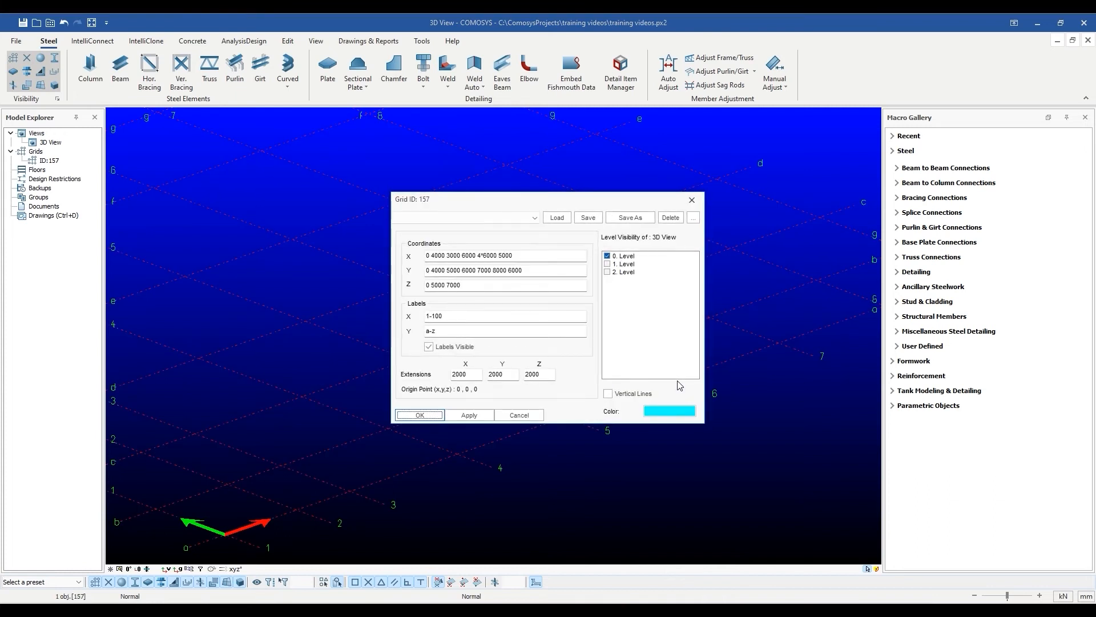
pyautogui.click(515, 257)
pyautogui.press('BackSpace')
pyautogui.press('BackSpace')
pyautogui.press('BackSpace')
pyautogui.press('BackSpace')
pyautogui.press('BackSpace')
pyautogui.press('BackSpace')
pyautogui.press('BackSpace')
pyautogui.press('BackSpace')
pyautogui.press('BackSpace')
pyautogui.press('BackSpace')
pyautogui.press('BackSpace')
pyautogui.press('BackSpace')
pyautogui.press('BackSpace')
pyautogui.press('BackSpace')
pyautogui.press('BackSpace')
pyautogui.press('BackSpace')
pyautogui.press('BackSpace')
pyautogui.press('BackSpace')
pyautogui.press('BackSpace')
pyautogui.press('BackSpace')
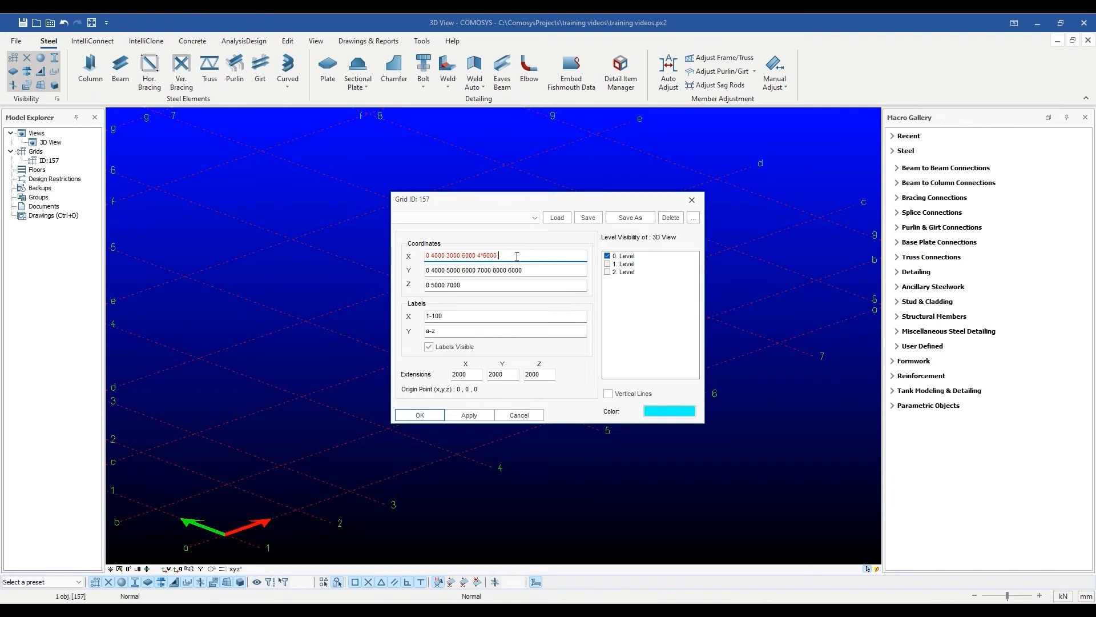
pyautogui.press('BackSpace')
pyautogui.press('BackSpace')
pyautogui.press('BackSpace')
pyautogui.press('BackSpace')
pyautogui.press('BackSpace')
pyautogui.write('*5000')
# Change the grid's Y coordinates to 0 4*6000, apply the coordinate changes and close the grid's properties
pyautogui.moveTo(563, 271); pyautogui.dragTo(432, 274)
pyautogui.write('4')
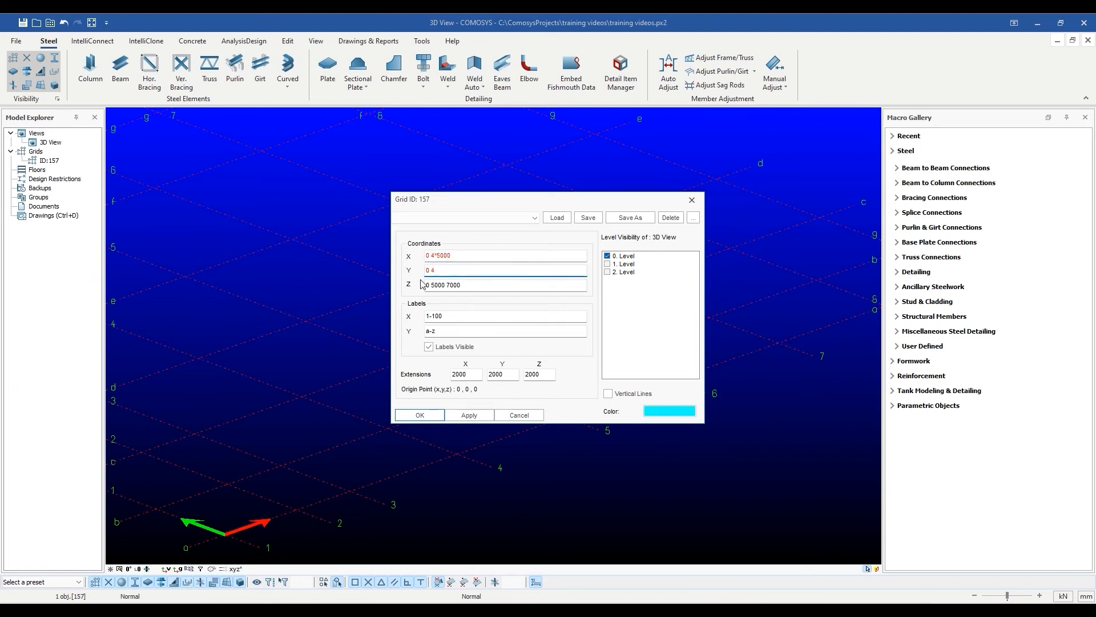
pyautogui.write('*6000')
pyautogui.click(477, 415)
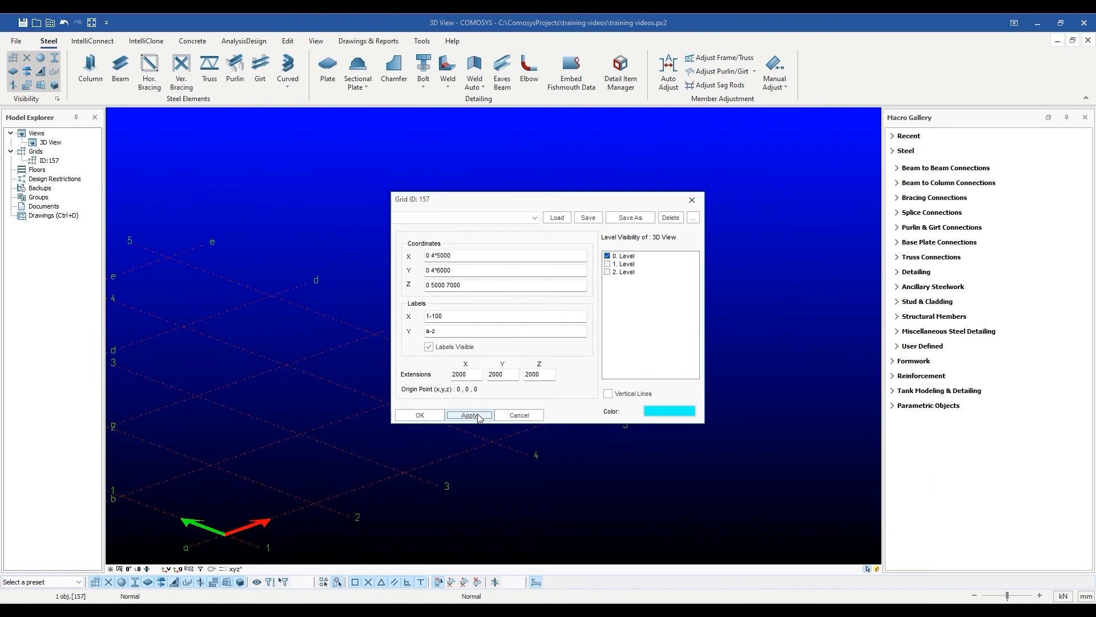
pyautogui.click(420, 415)
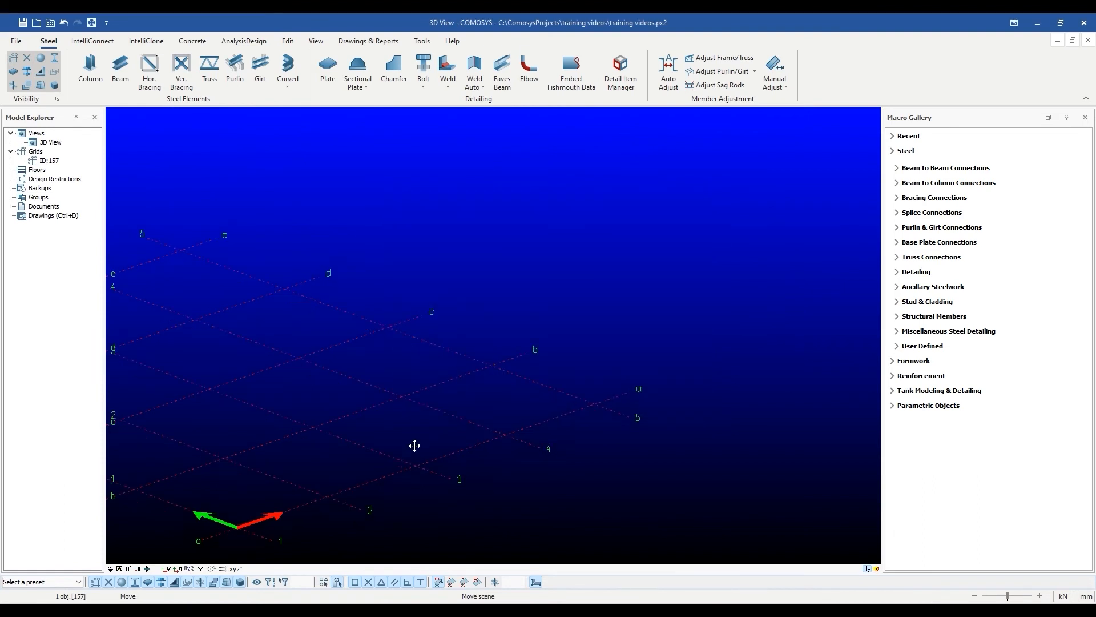
pyautogui.moveTo(595, 456); pyautogui.dragTo(610, 431, button='middle')
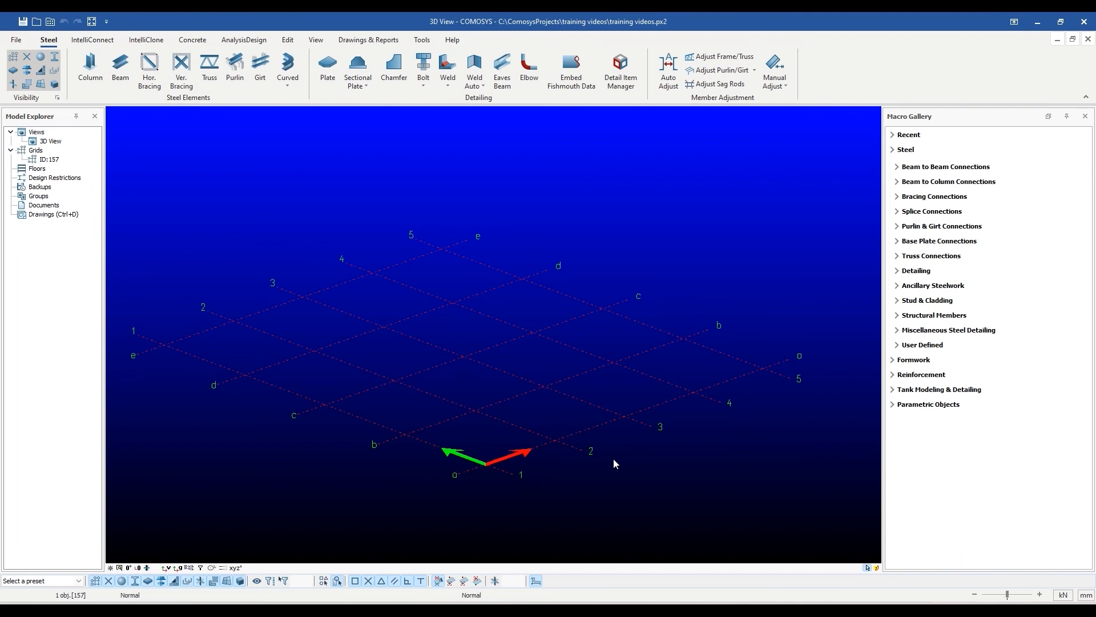
pyautogui.press('Escape')
# Create a new project named gridss2 in the parent folder C:\ComosysProjects
pyautogui.click(16, 40)
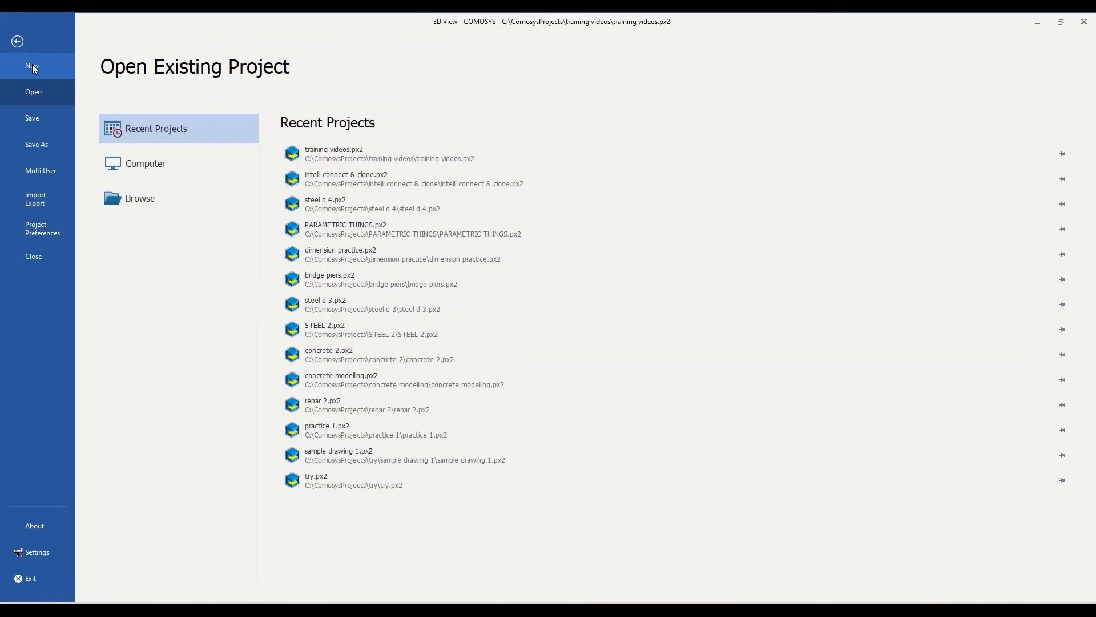
pyautogui.click(32, 65)
pyautogui.click(202, 120)
pyautogui.write('g')
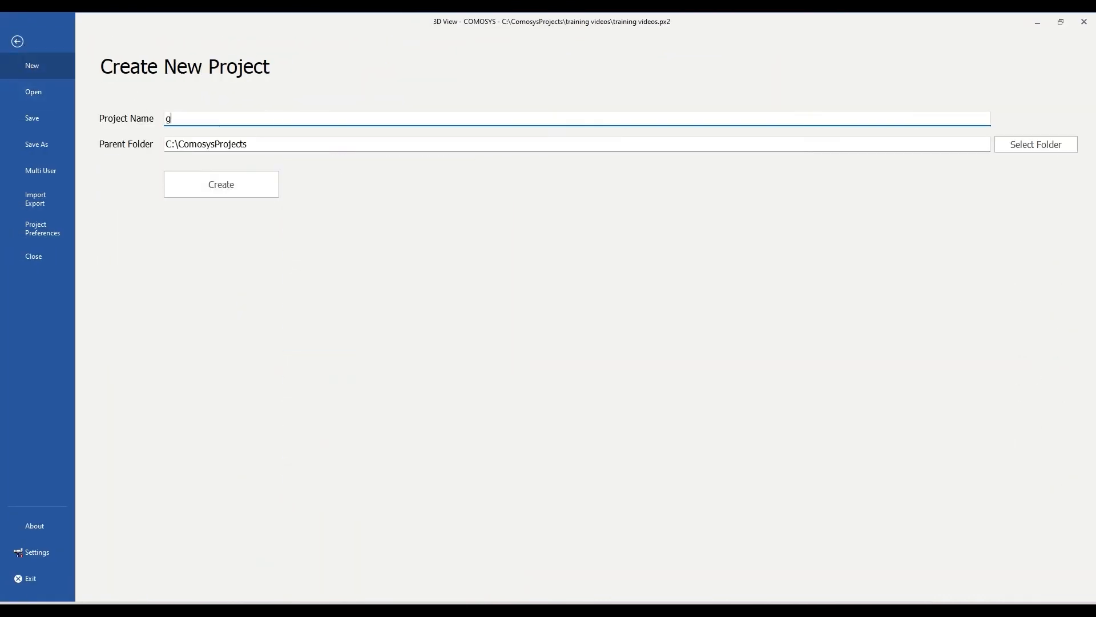
pyautogui.write('ridss2')
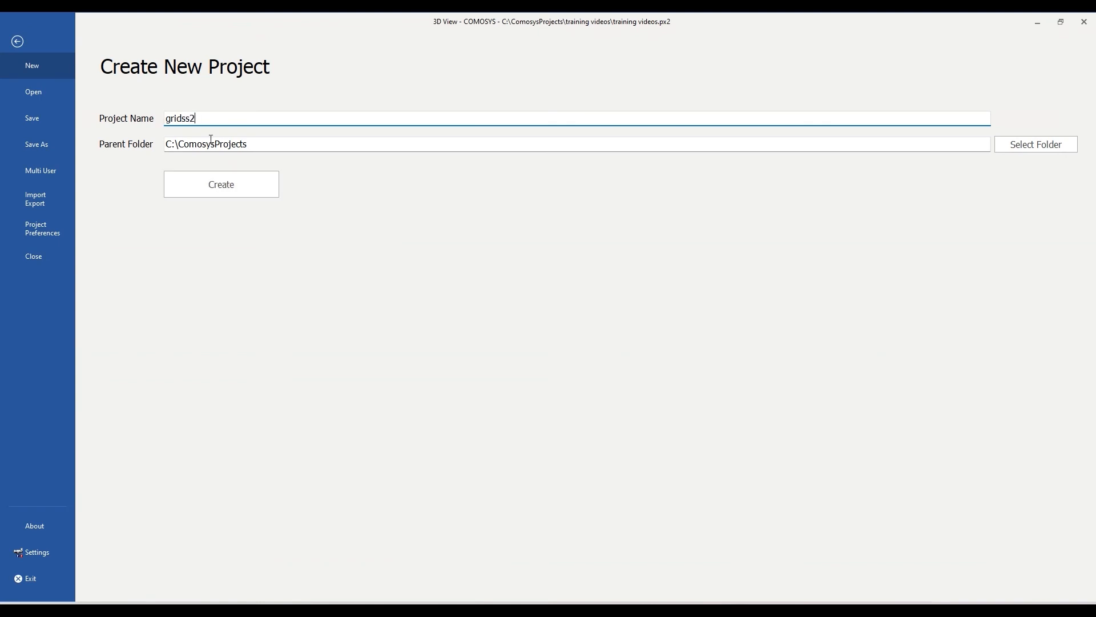
pyautogui.click(210, 184)
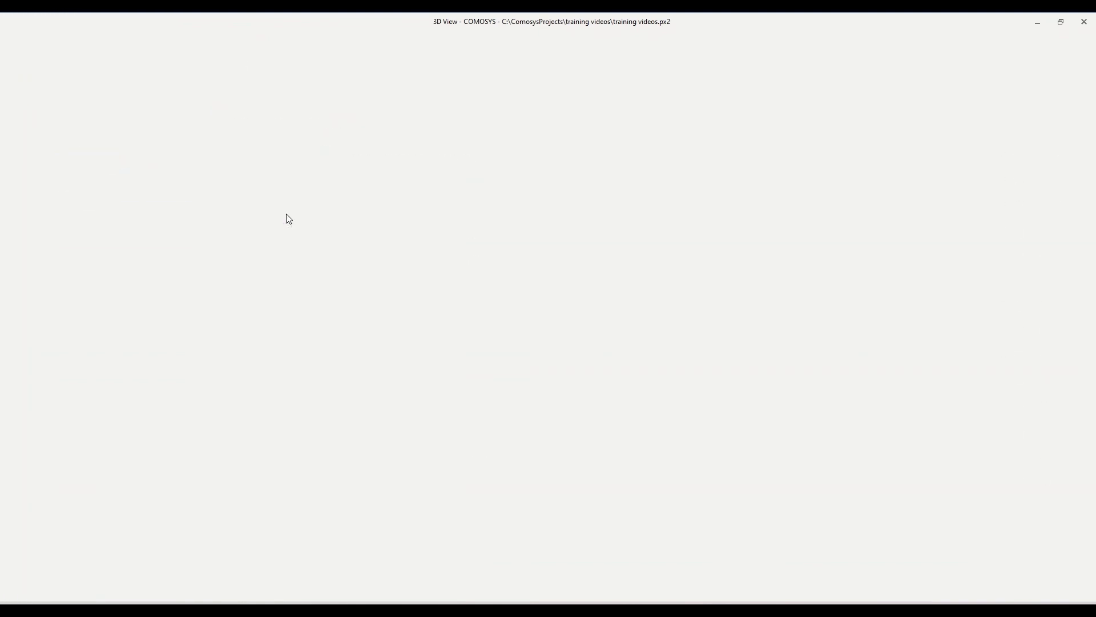
pyautogui.click(516, 347)
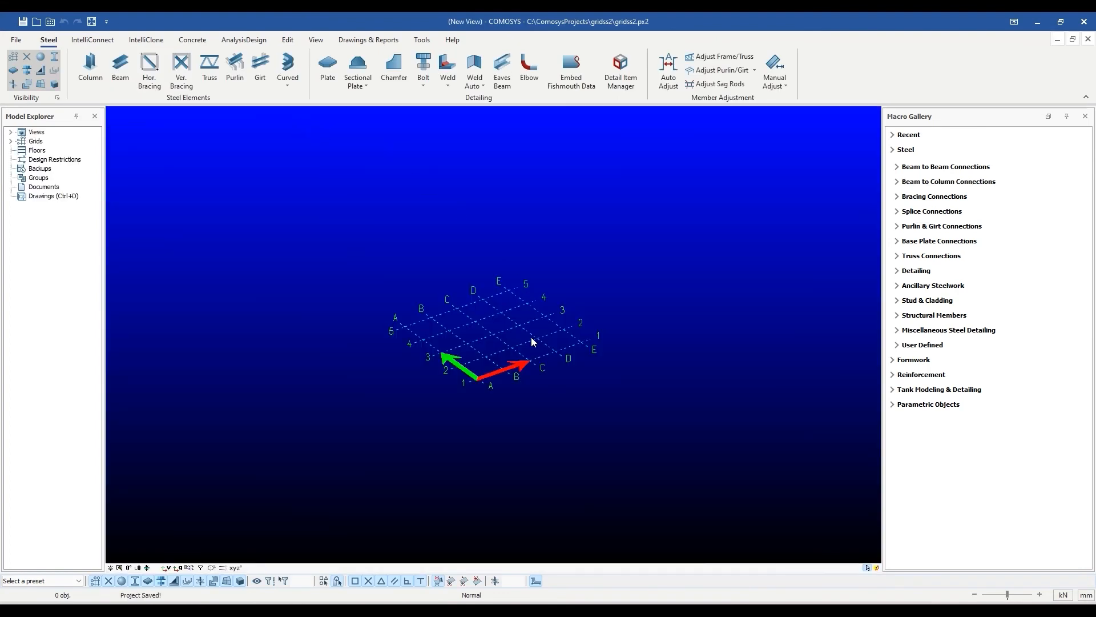
# Create a second grid in the new project and set its X coordinates to 0 10000
pyautogui.scroll(2, 531, 337)
pyautogui.scroll(1, 444, 316)
pyautogui.moveTo(442, 314); pyautogui.dragTo(437, 333, button='middle')
pyautogui.click(701, 385)
pyautogui.press('Escape')
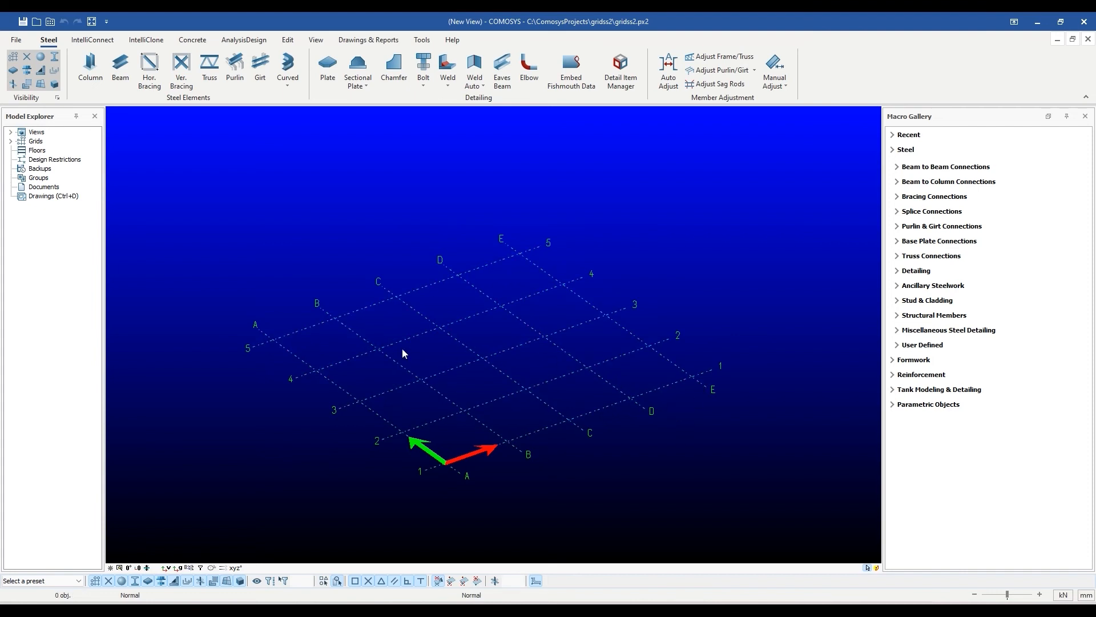
pyautogui.click(286, 40)
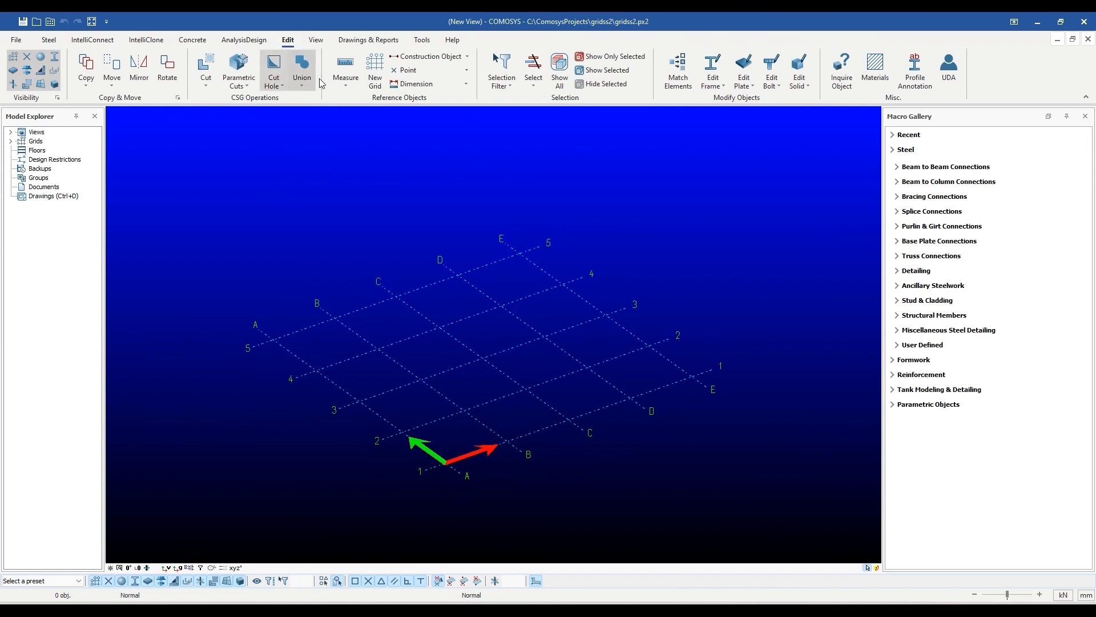
pyautogui.click(375, 84)
pyautogui.moveTo(471, 201); pyautogui.dragTo(637, 171)
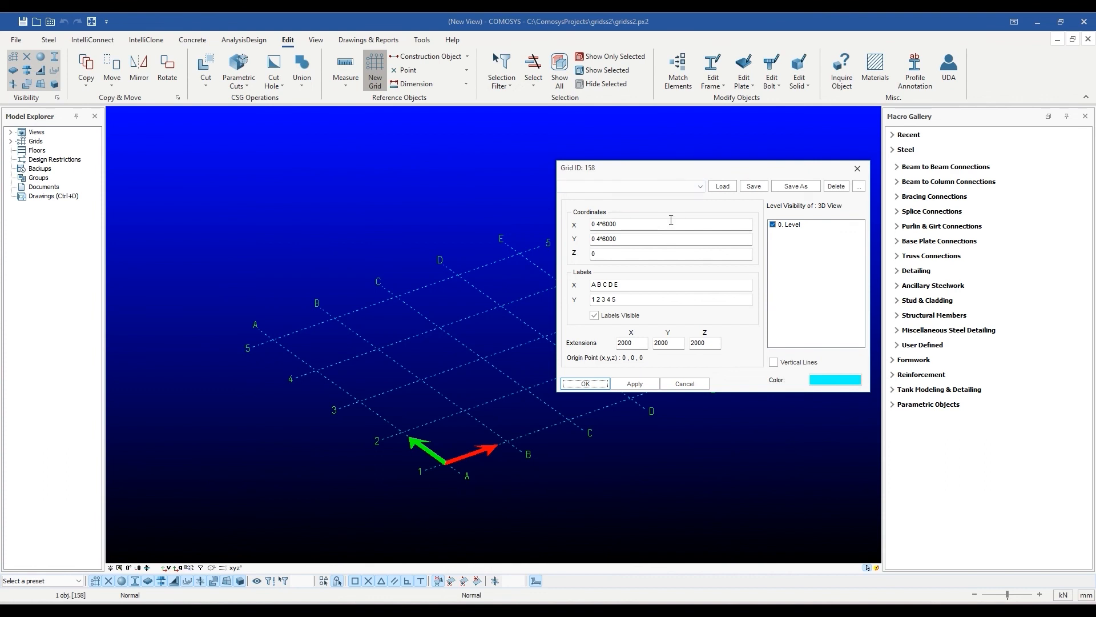
pyautogui.click(651, 223)
pyautogui.press('BackSpace')
pyautogui.press('BackSpace')
pyautogui.press('BackSpace')
pyautogui.press('BackSpace')
pyautogui.press('BackSpace')
pyautogui.press('BackSpace')
pyautogui.write('1000')
# Set the second grid's Y coordinates to 0 10*7000
pyautogui.click(647, 238)
pyautogui.press('BackSpace')
pyautogui.press('BackSpace')
pyautogui.press('BackSpace')
pyautogui.press('BackSpace')
pyautogui.press('BackSpace')
pyautogui.press('BackSpace')
pyautogui.write('10')
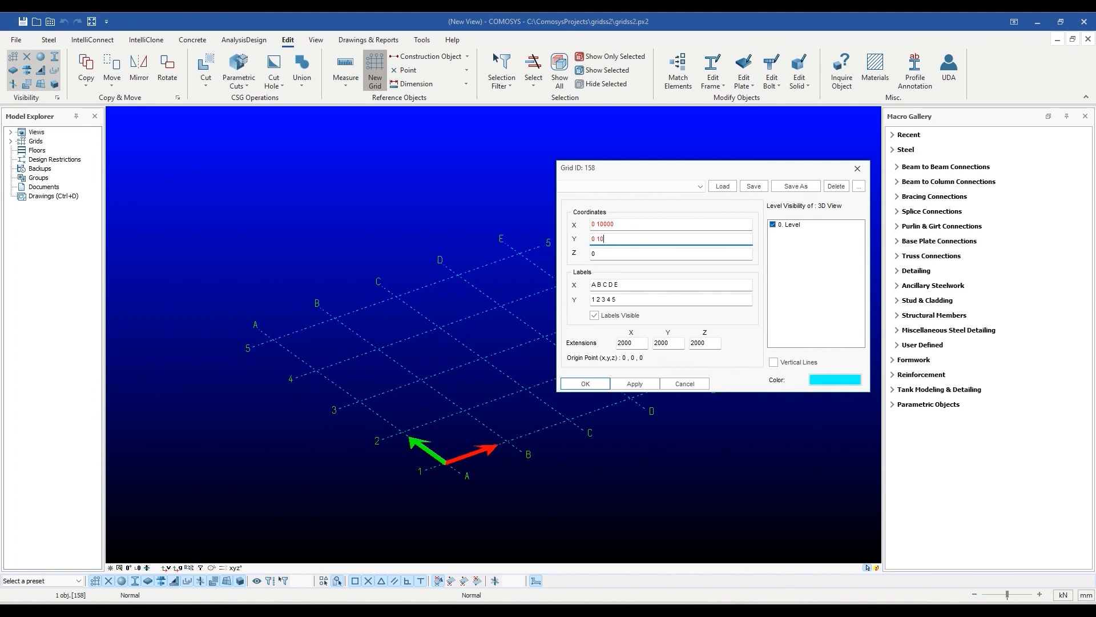
pyautogui.write('*7000')
# Set the second grid's Y labels to 1-100, apply the settings and confirm the grid
pyautogui.click(620, 299)
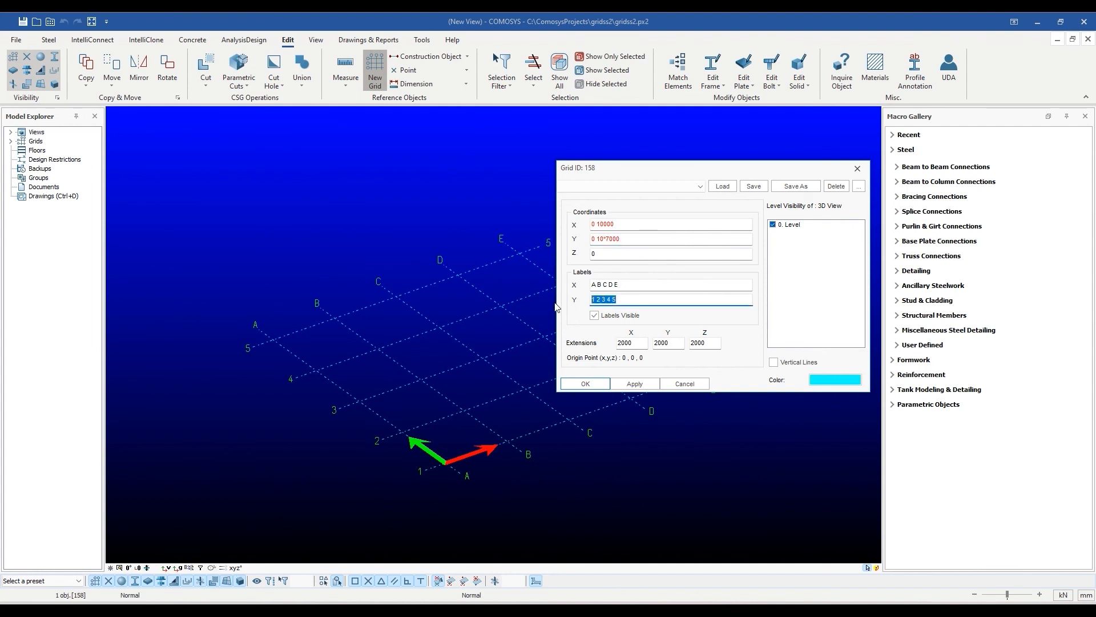
pyautogui.write('1-100')
pyautogui.click(626, 385)
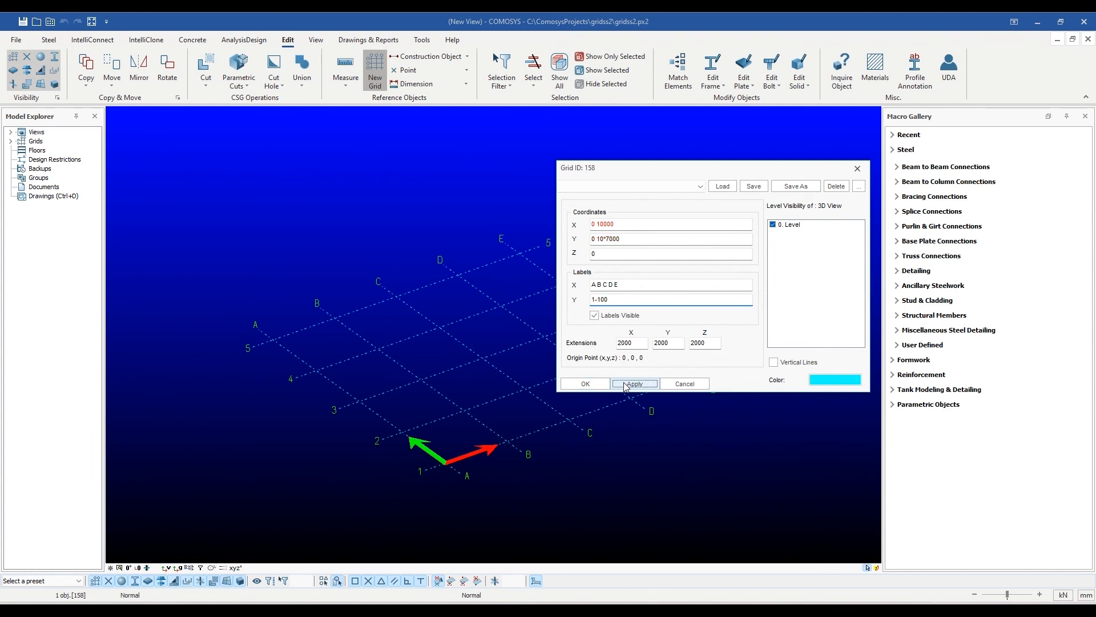
pyautogui.click(597, 384)
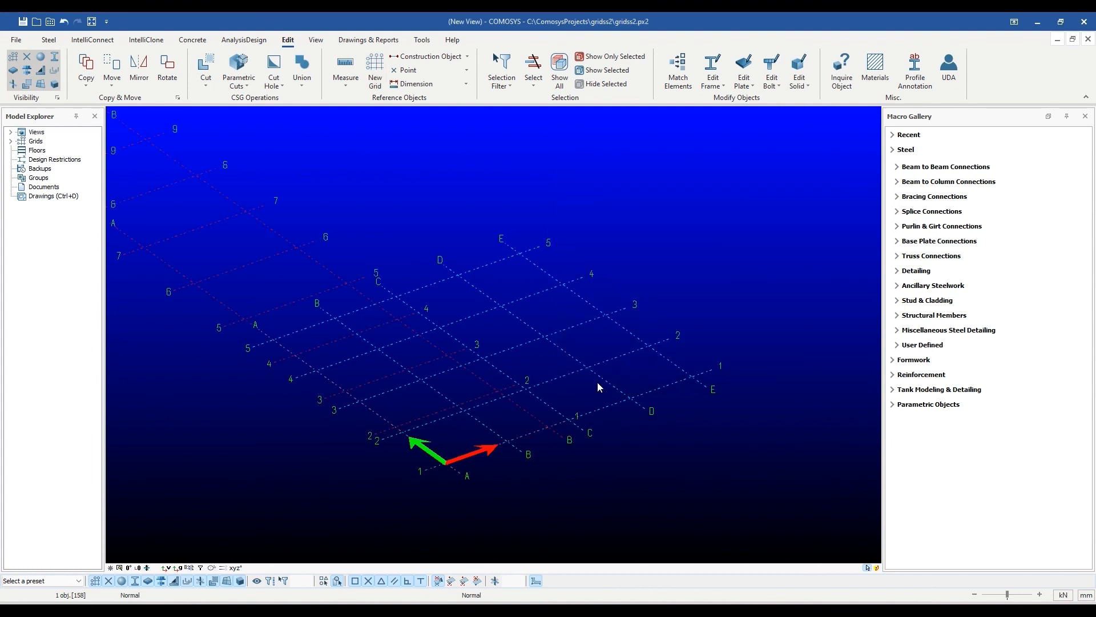
# Examine both grids in the 3D view and expand the project's list of grids
pyautogui.scroll(-3, 314, 265)
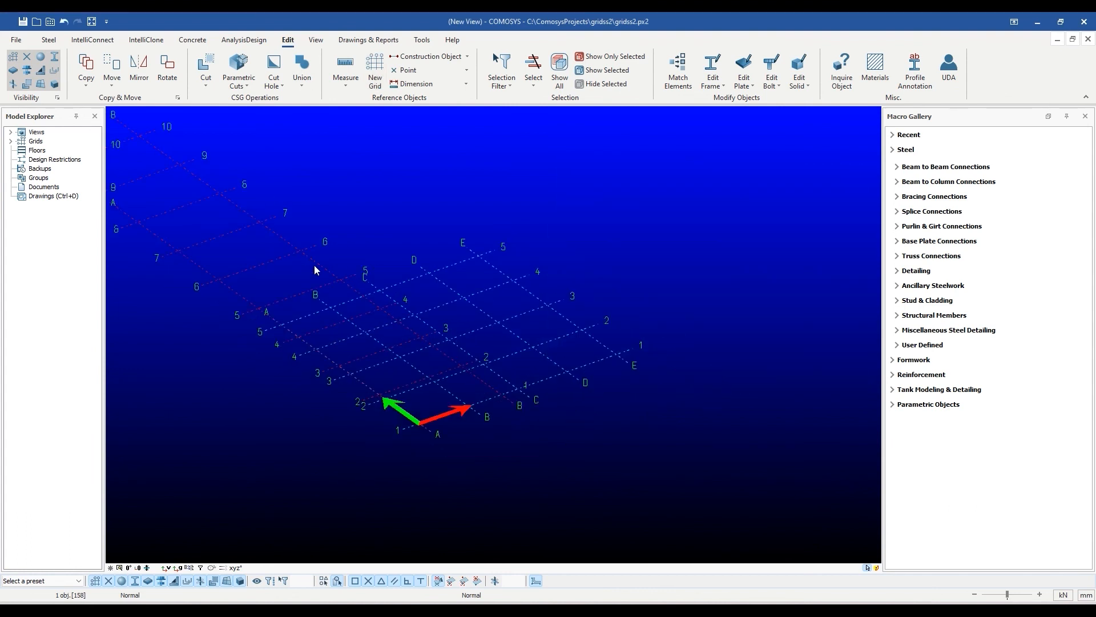
pyautogui.moveTo(315, 268); pyautogui.dragTo(392, 268, button='middle')
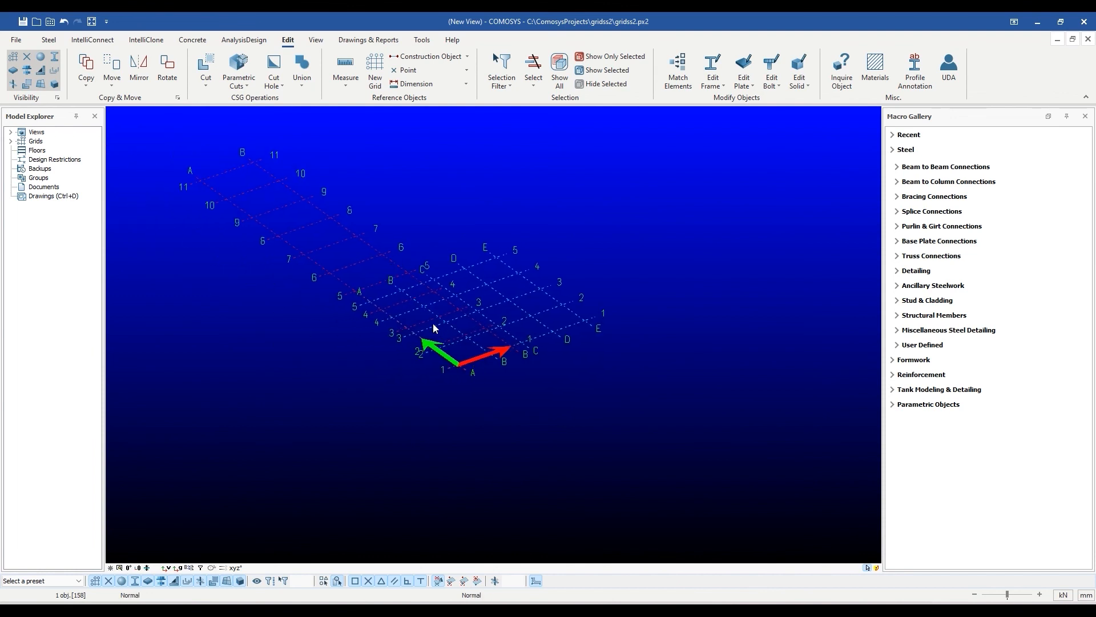
pyautogui.click(11, 141)
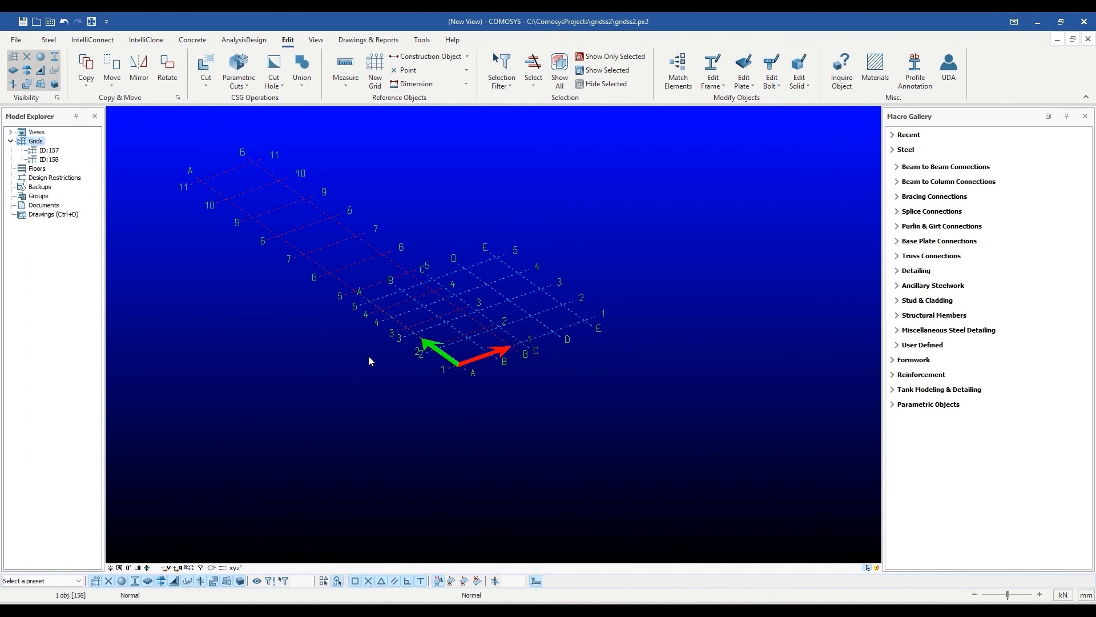
pyautogui.moveTo(369, 356); pyautogui.dragTo(388, 375, button='middle')
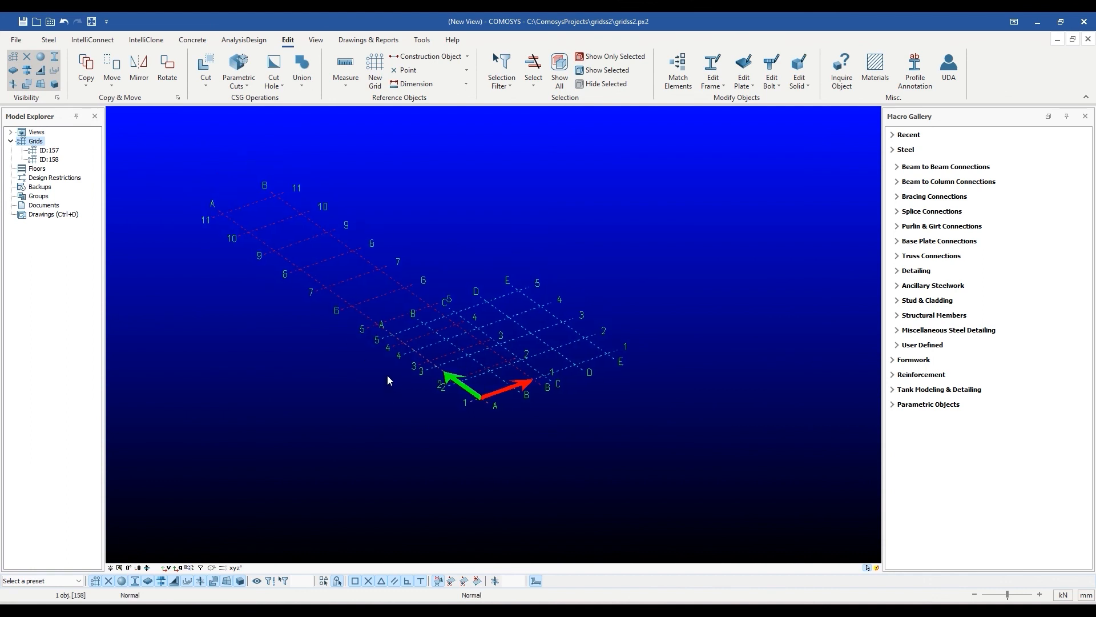